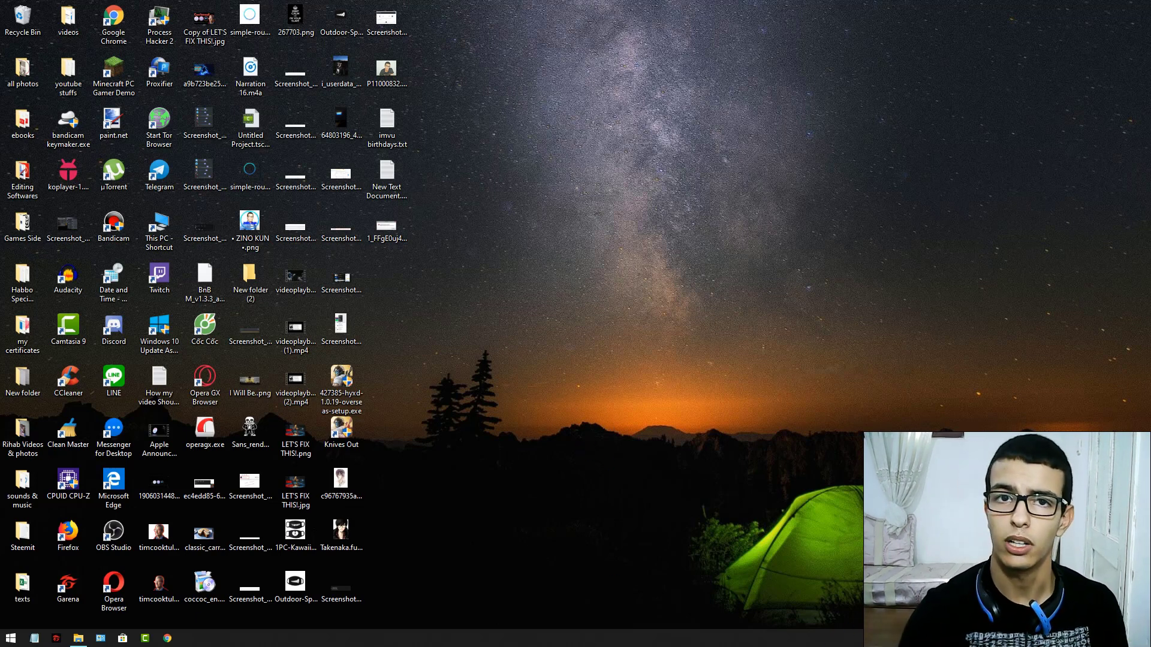
Step: Find Control Panel through Start search, open it, and enlarge its window
left_click(10, 638)
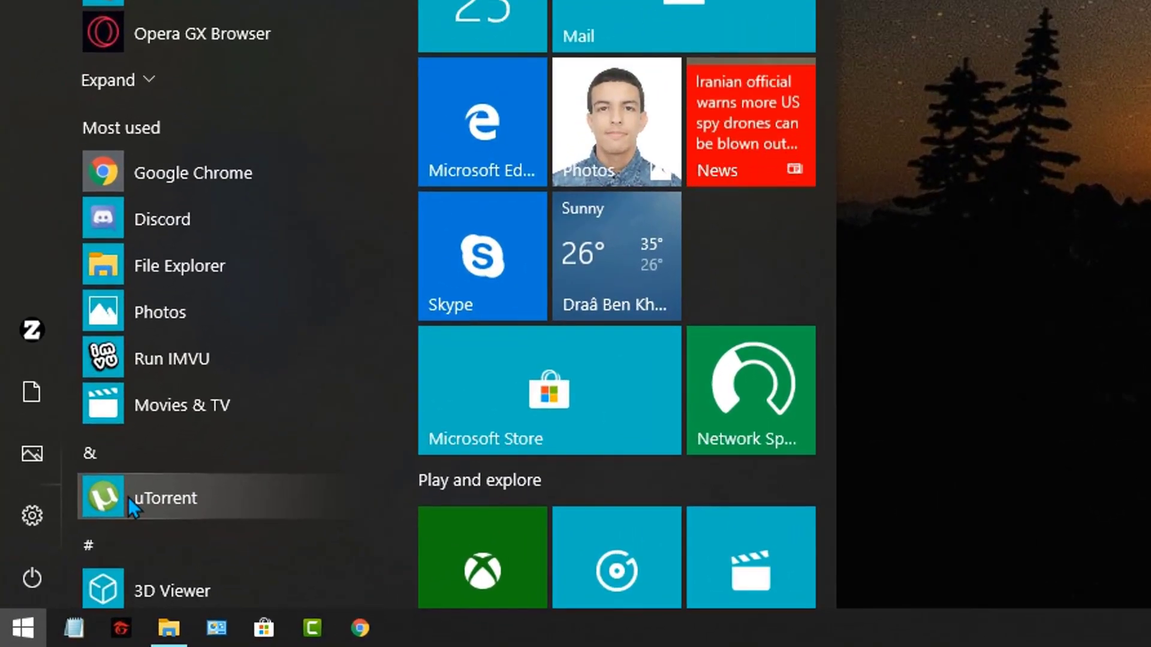
type("control p")
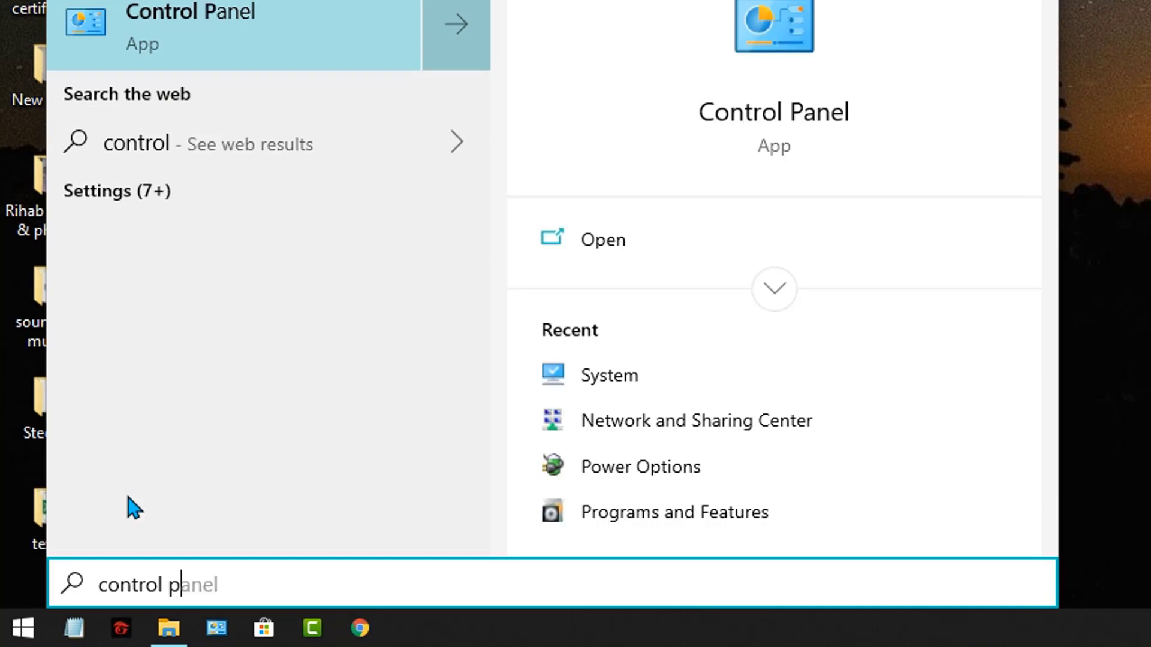
type("anek")
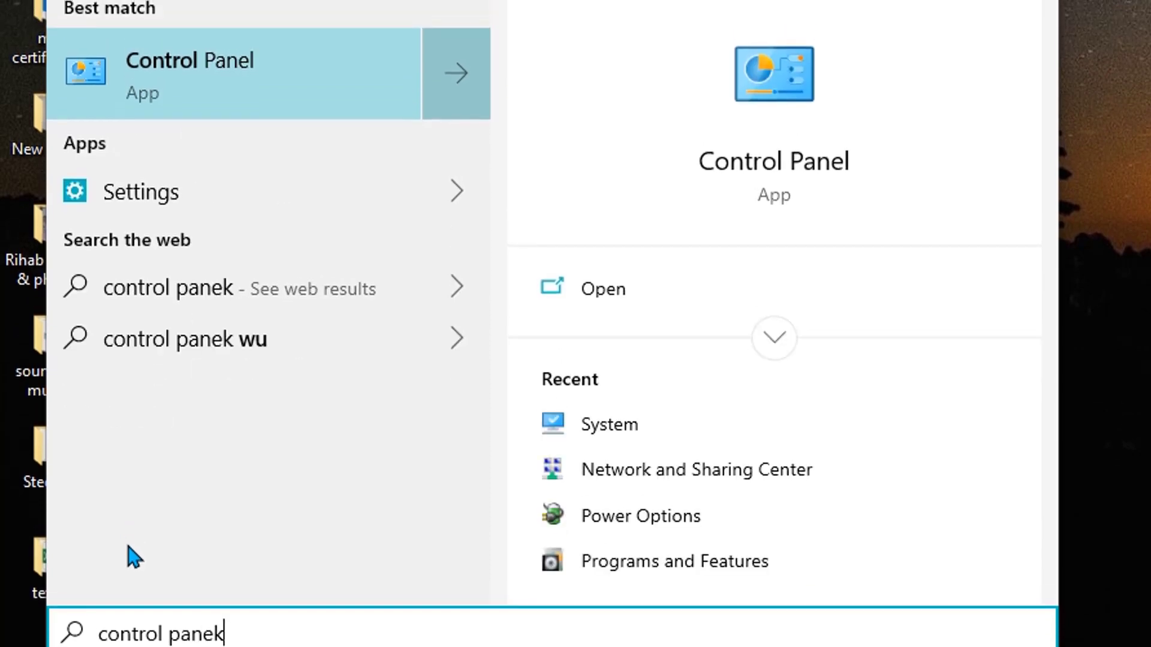
key("BackSpace")
type("l")
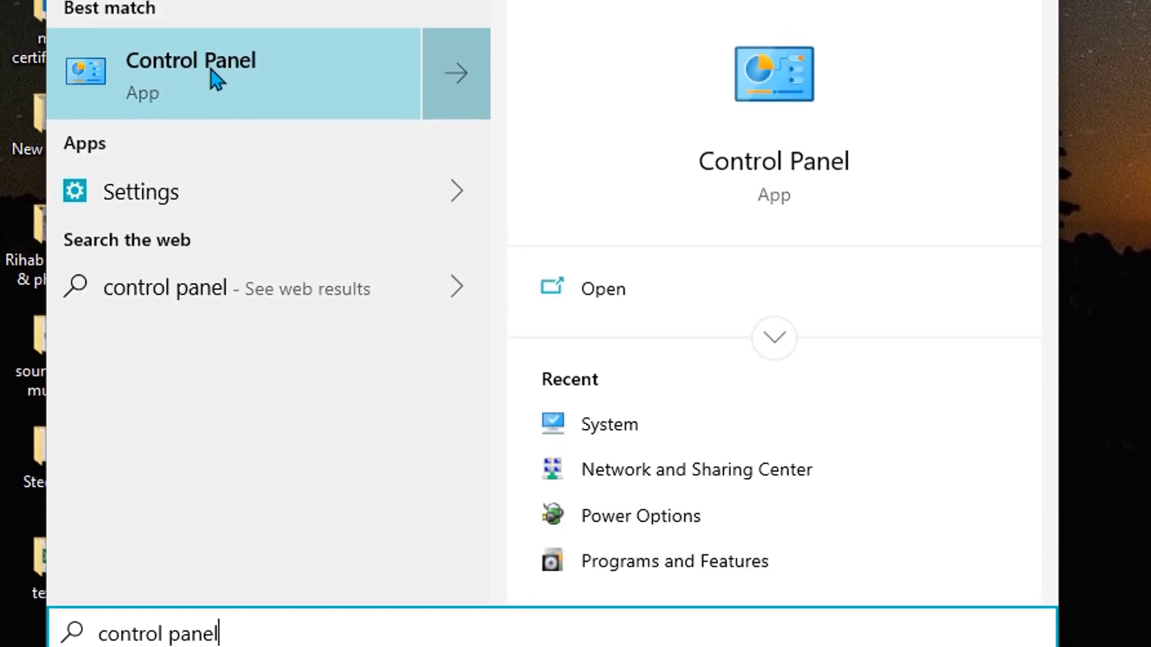
left_click(223, 114)
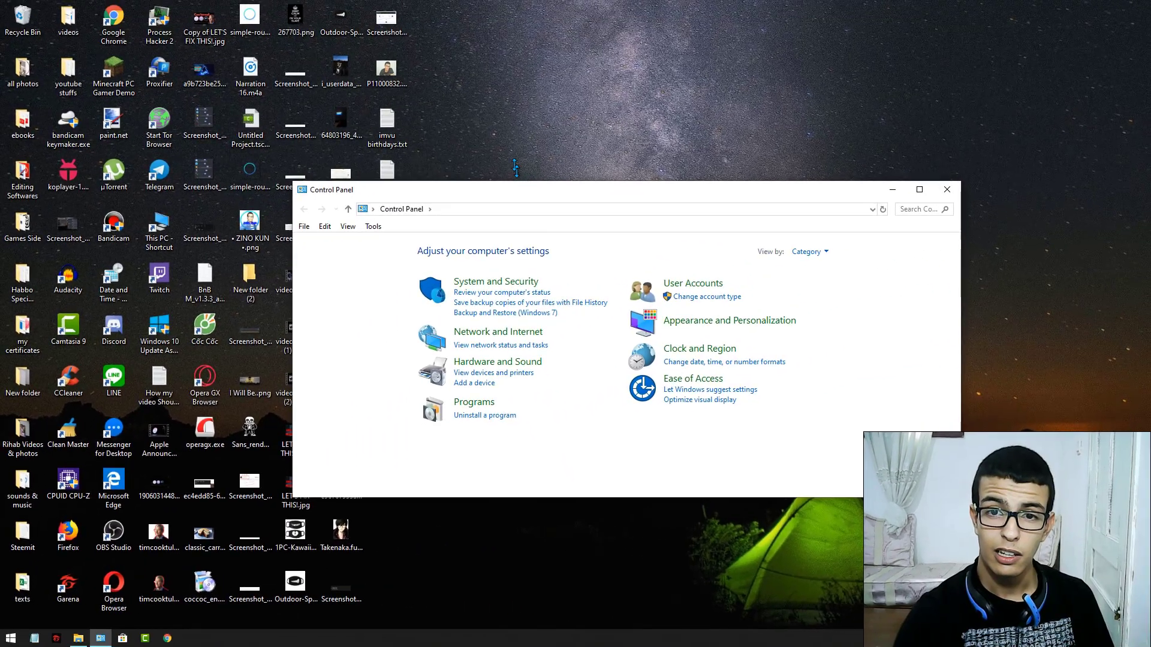
left_click_drag(514, 168, 457, 102)
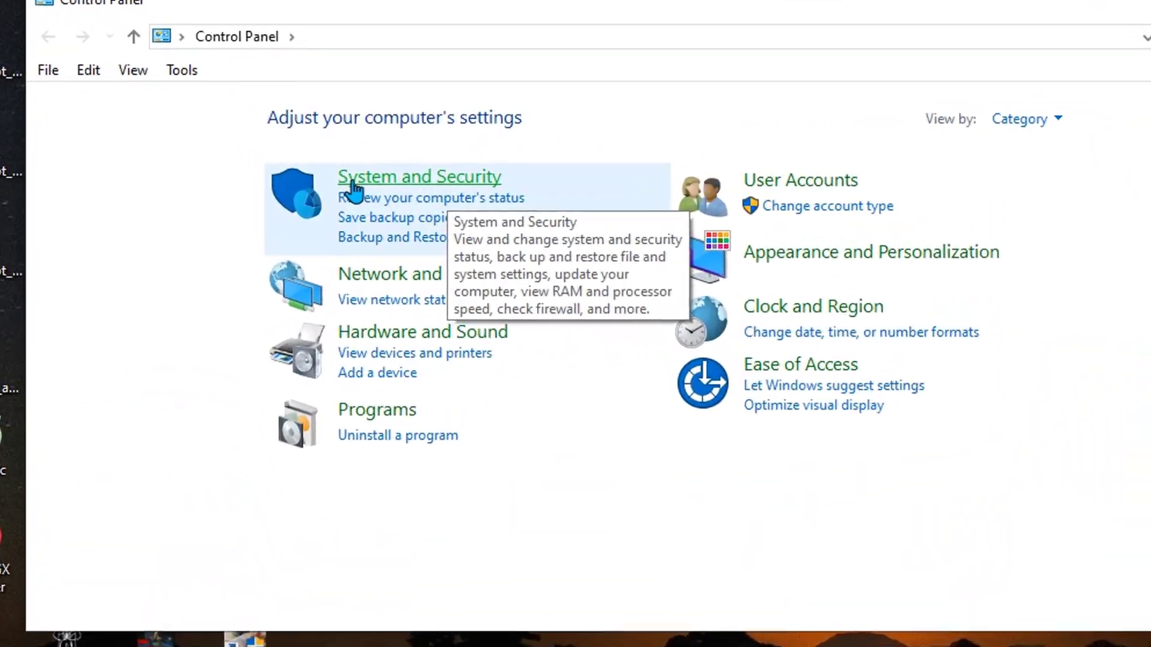
Step: Go to System and Security, then the System information page
left_click(443, 198)
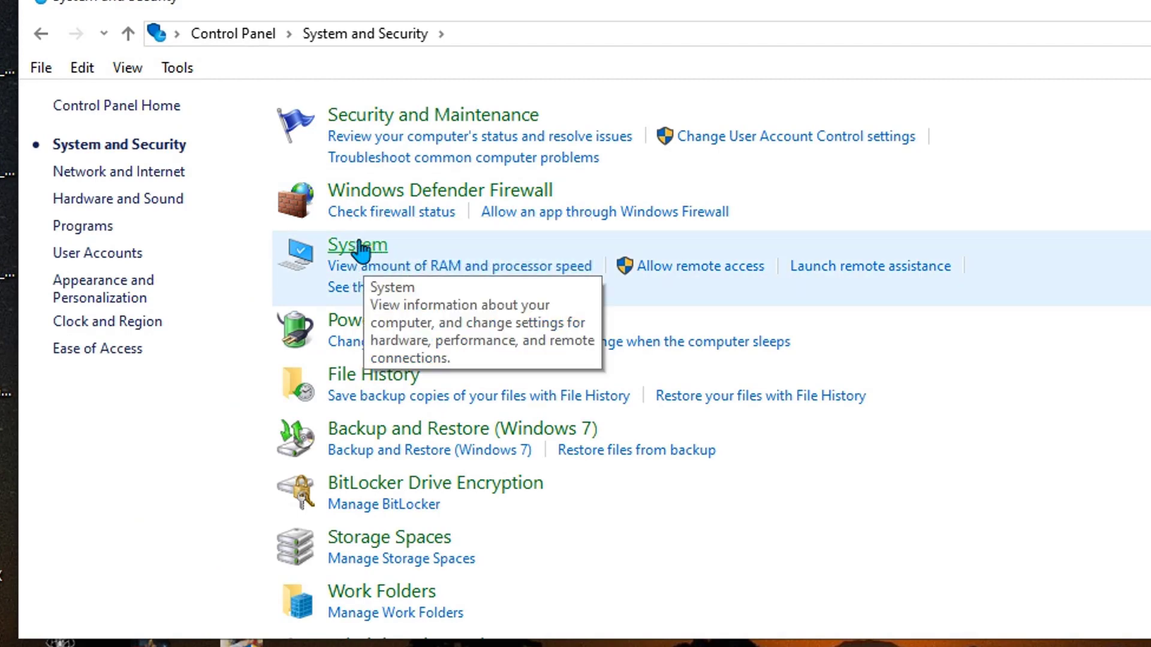
left_click(36, 38)
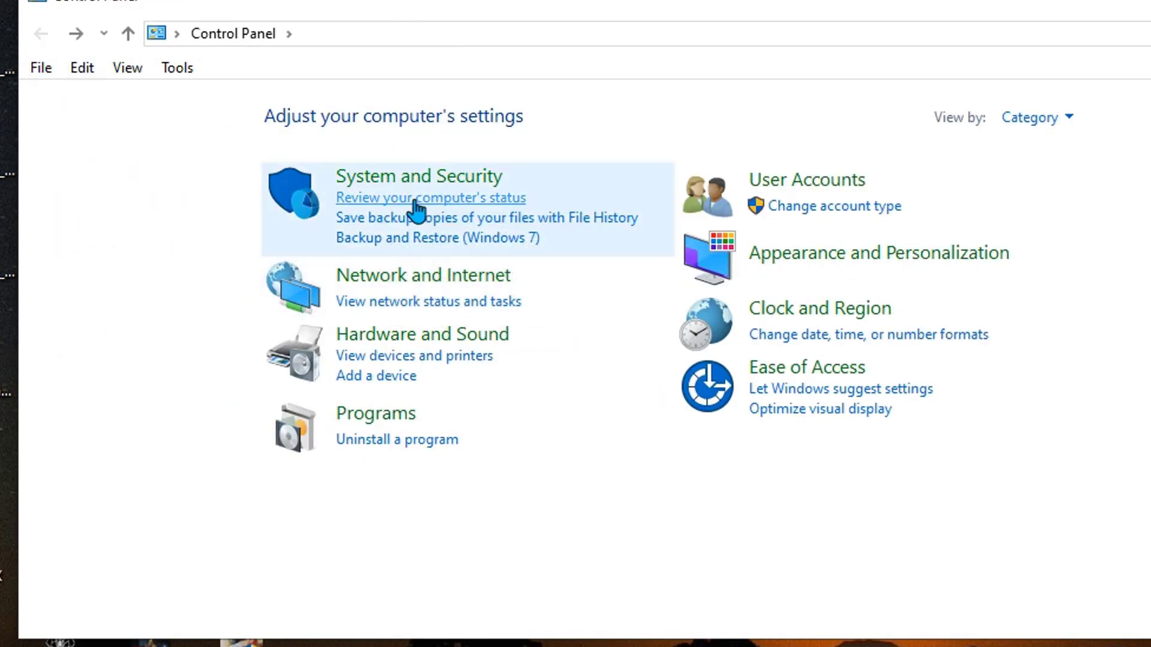
left_click(400, 178)
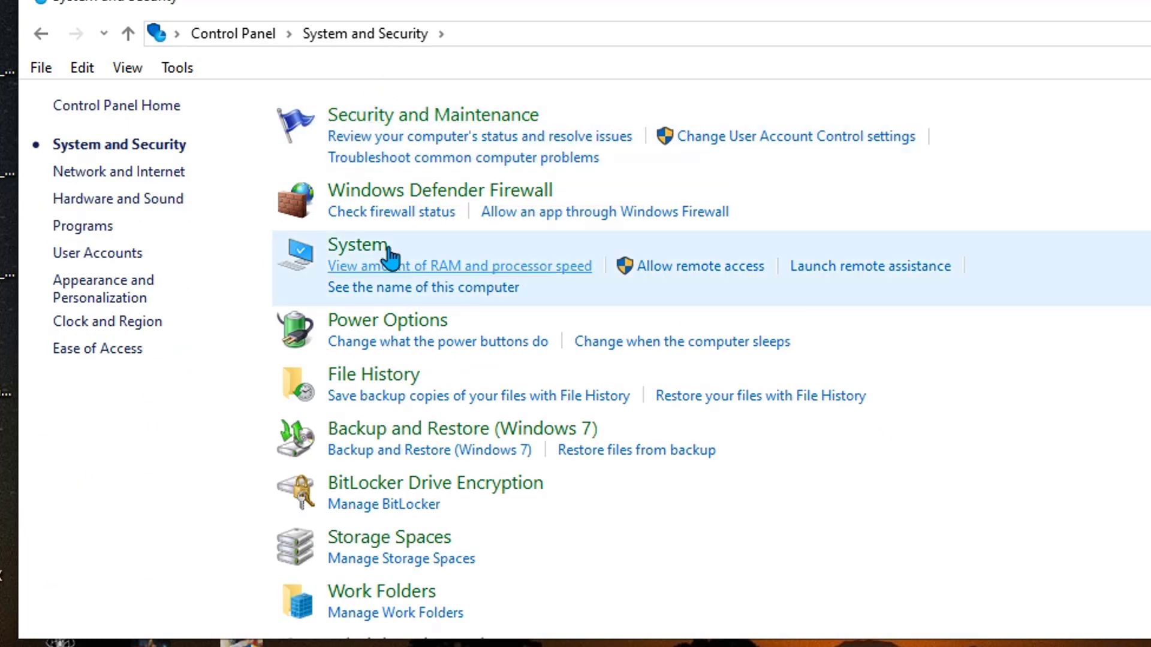
left_click(364, 254)
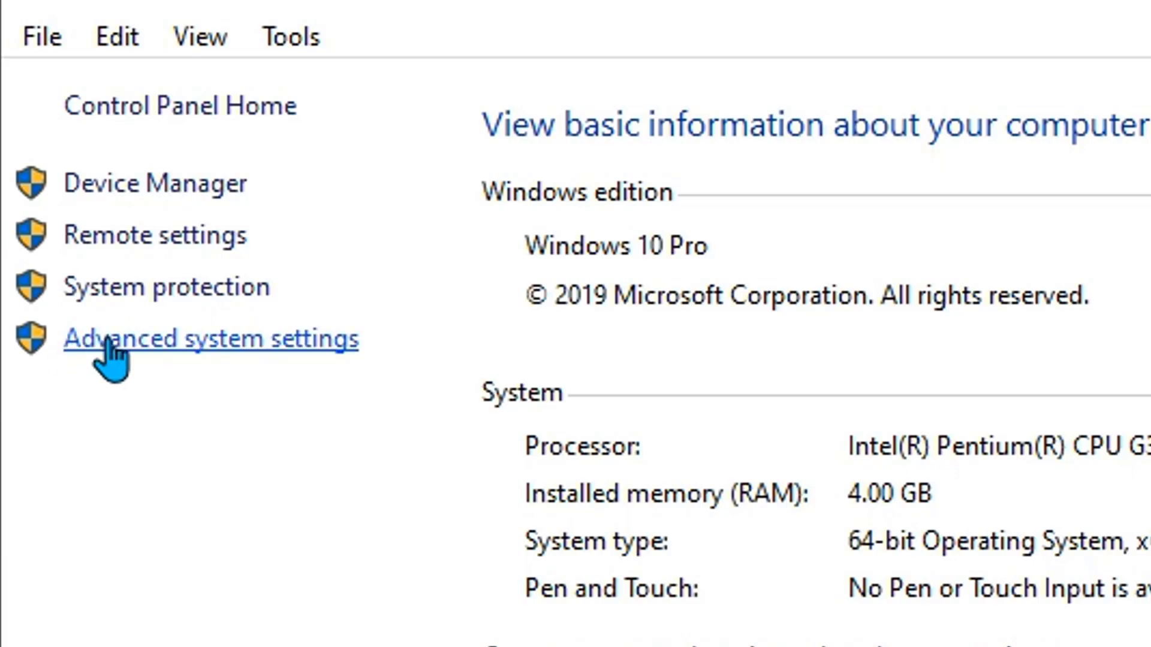
Step: From Advanced system settings, reach the Advanced tab of Performance Options
left_click(134, 342)
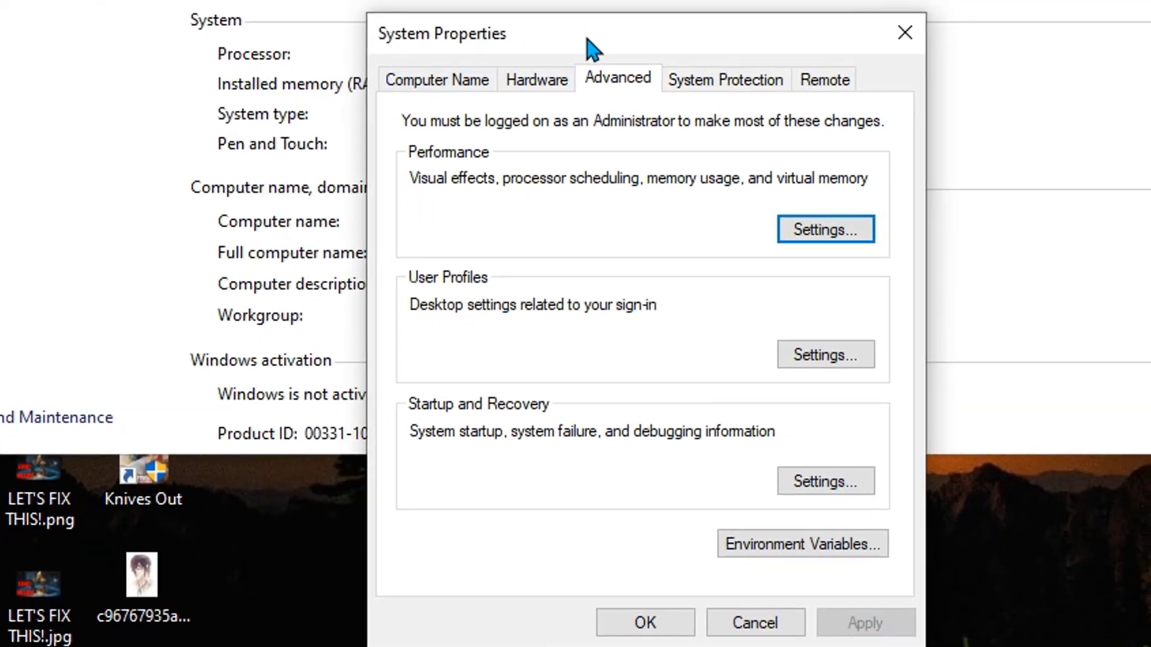
left_click_drag(585, 46, 427, 57)
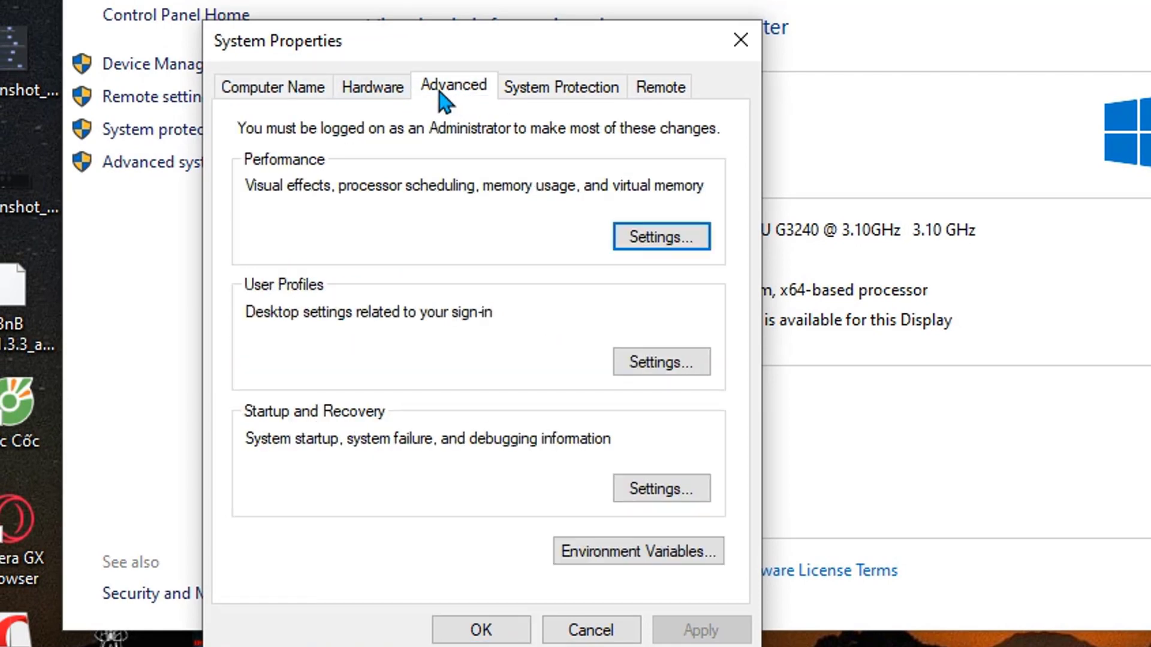
left_click_drag(450, 52, 428, 0)
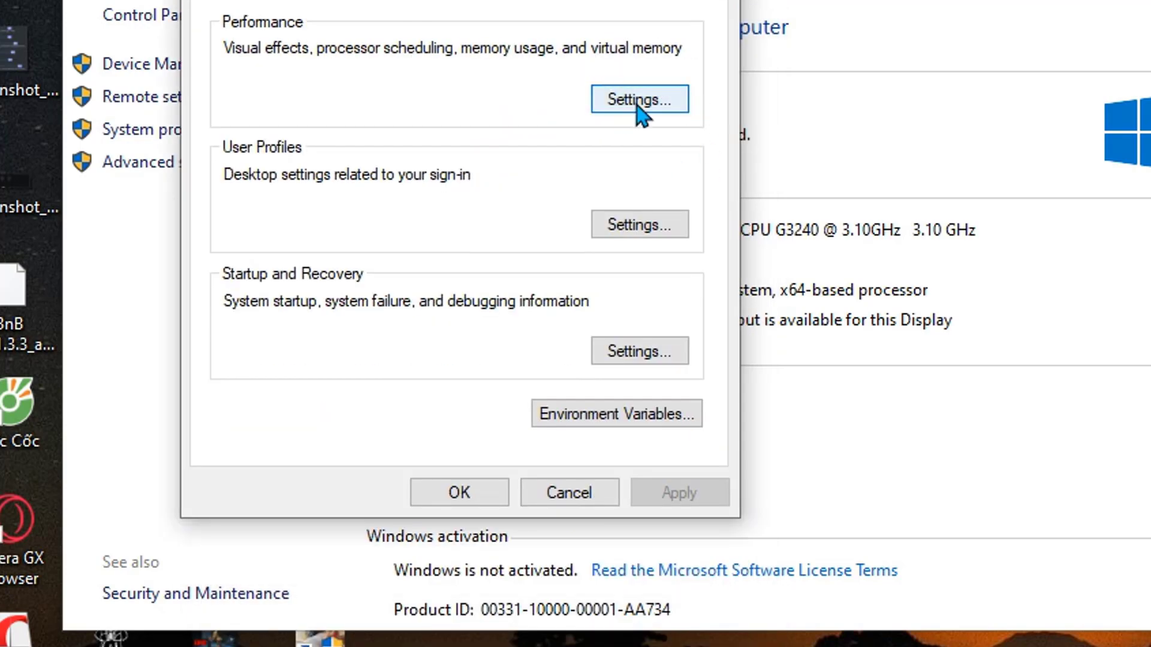
left_click(641, 101)
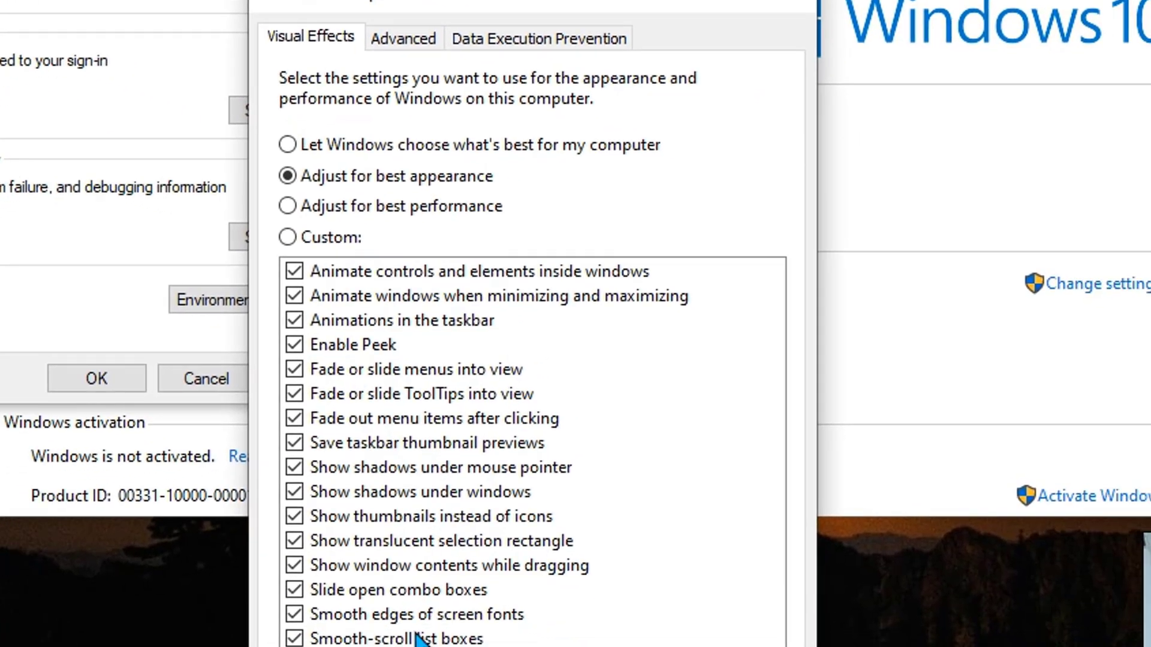
left_click(406, 37)
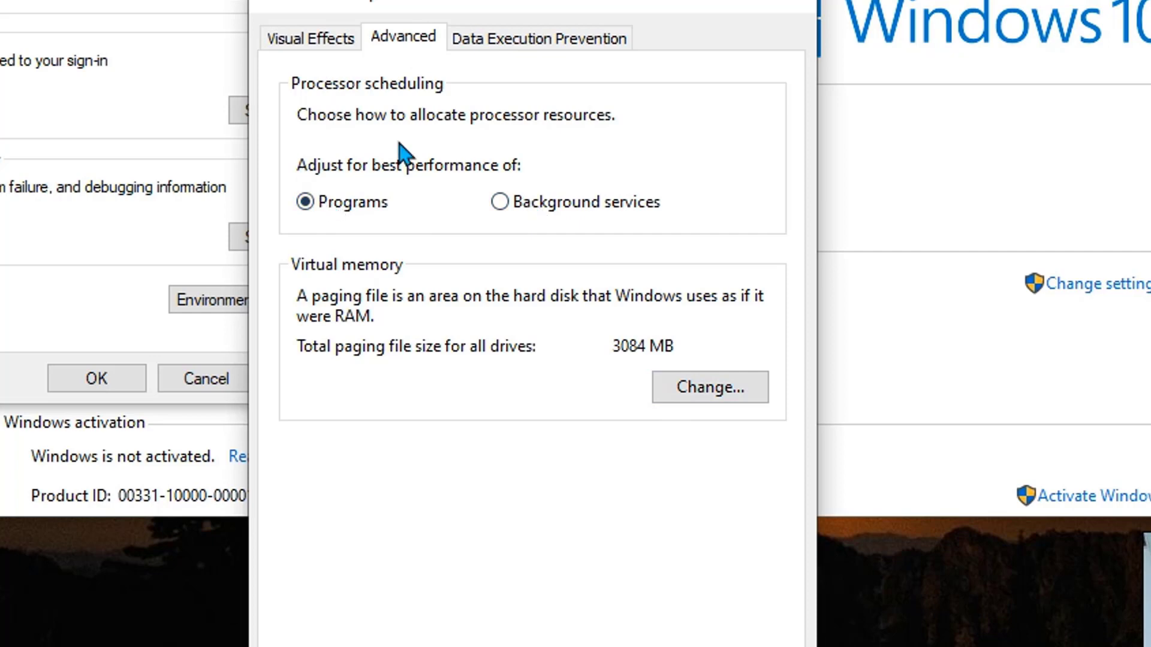
left_click(712, 393)
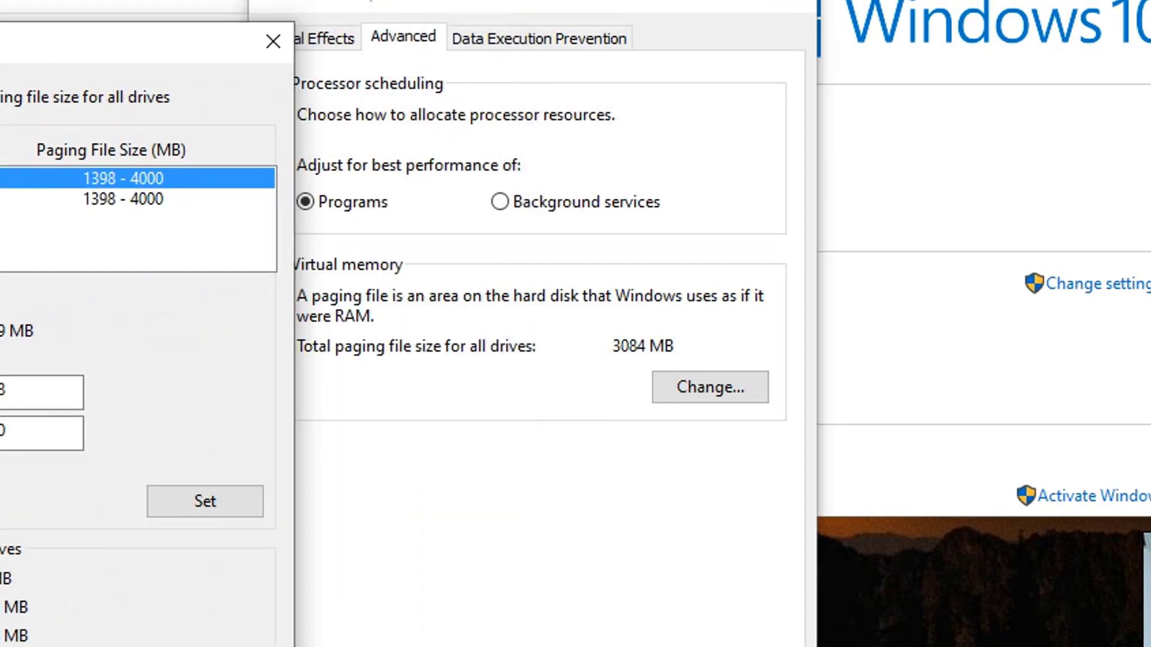
left_click(166, 361)
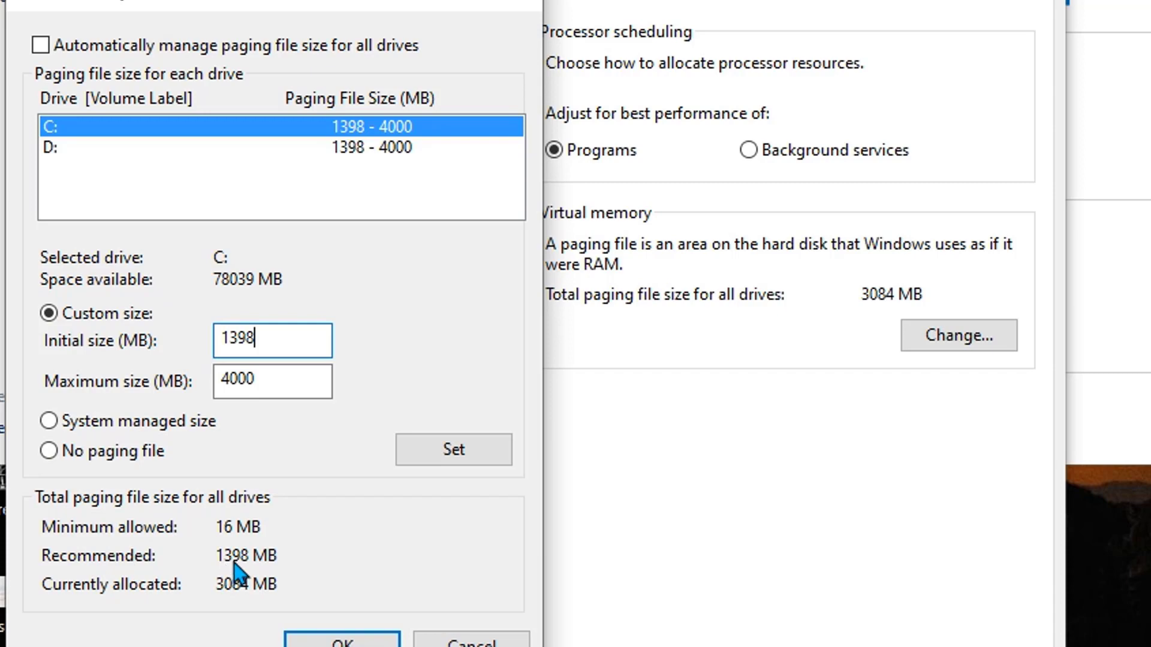
left_click_drag(300, 342, 242, 344)
double_click(267, 337)
mouse_move(268, 337)
left_mouse_down()
mouse_move(236, 340)
mouse_move(208, 230)
left_mouse_up()
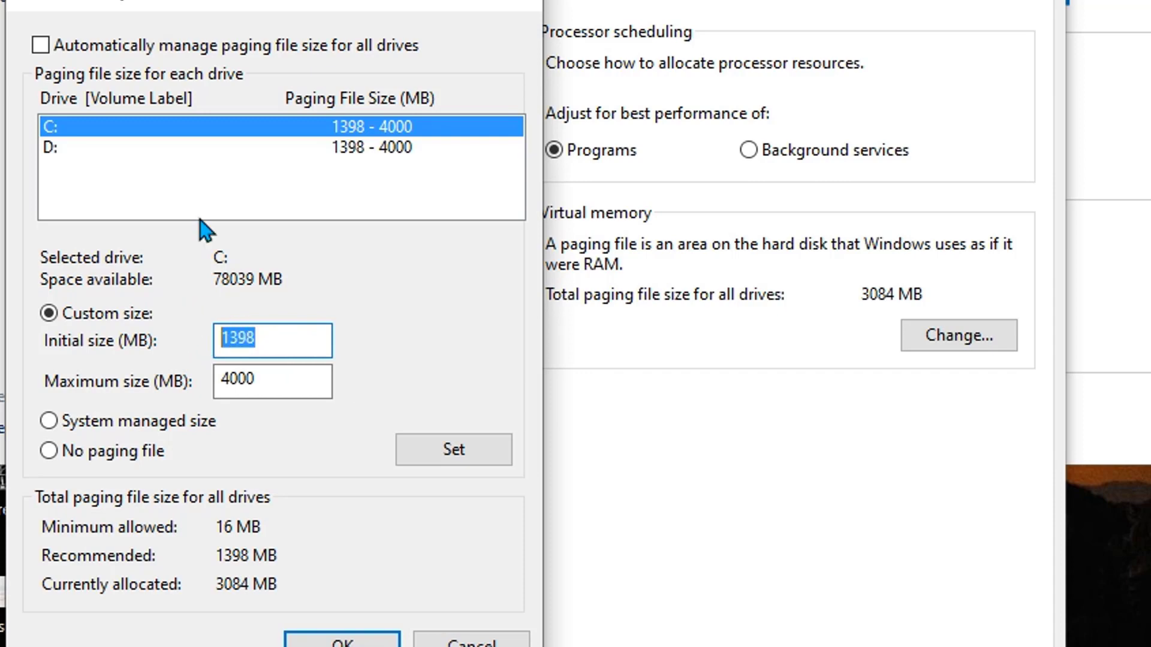
left_click(72, 151)
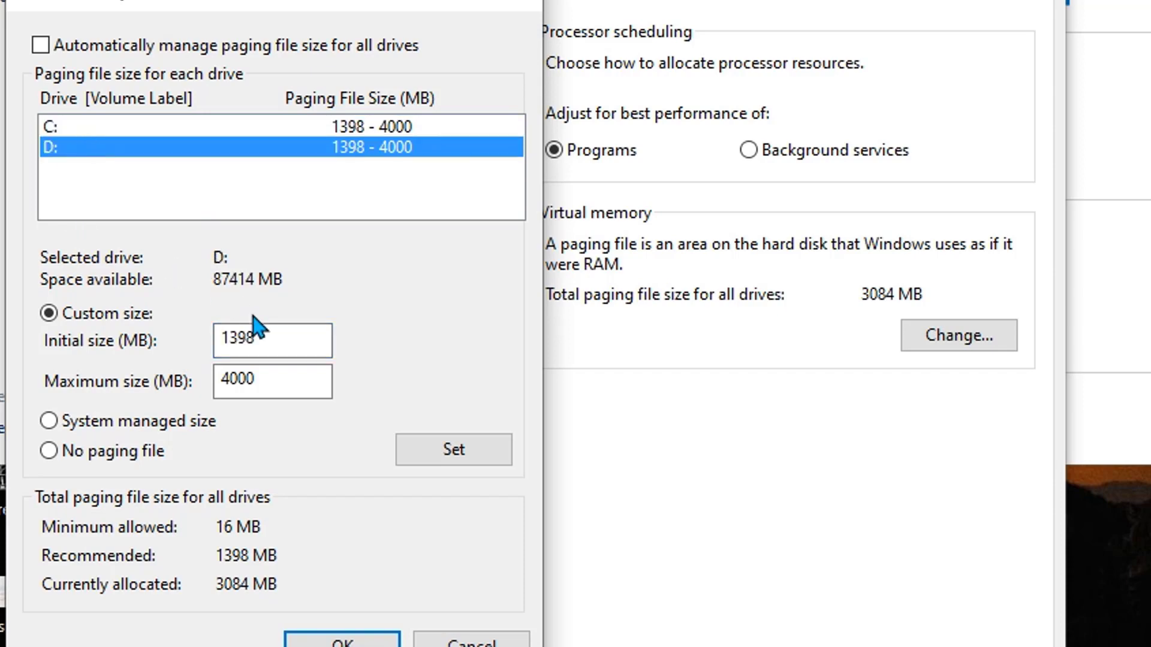
left_click(126, 128)
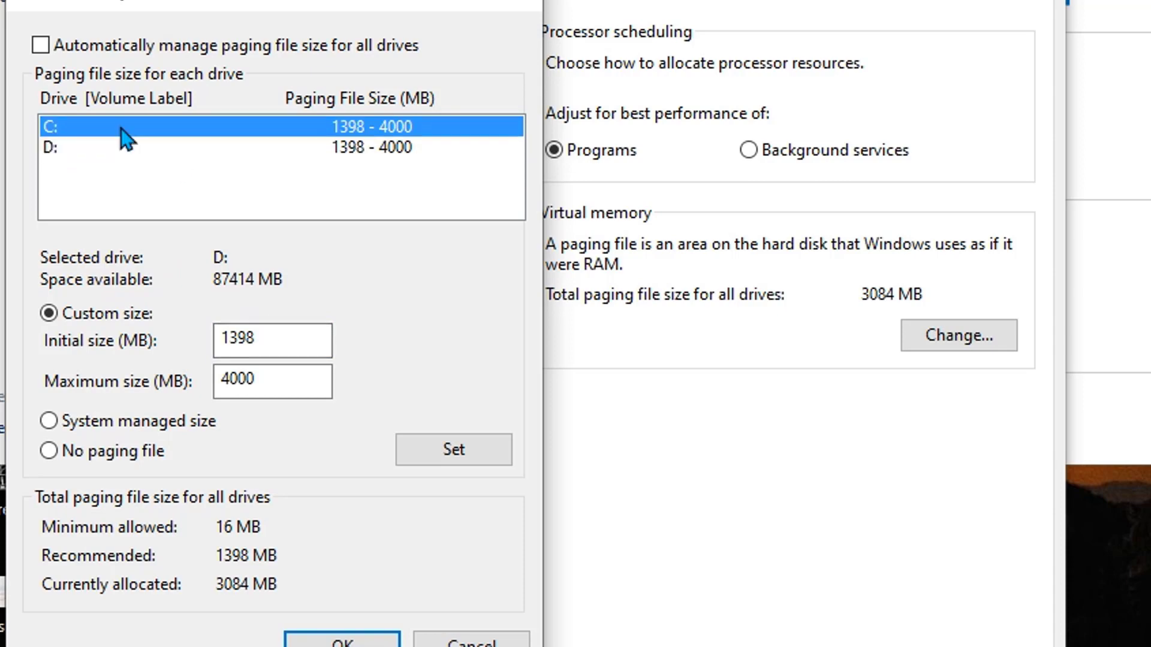
left_click(116, 152)
left_click(114, 127)
left_click_drag(271, 338, 159, 338)
left_click(303, 337)
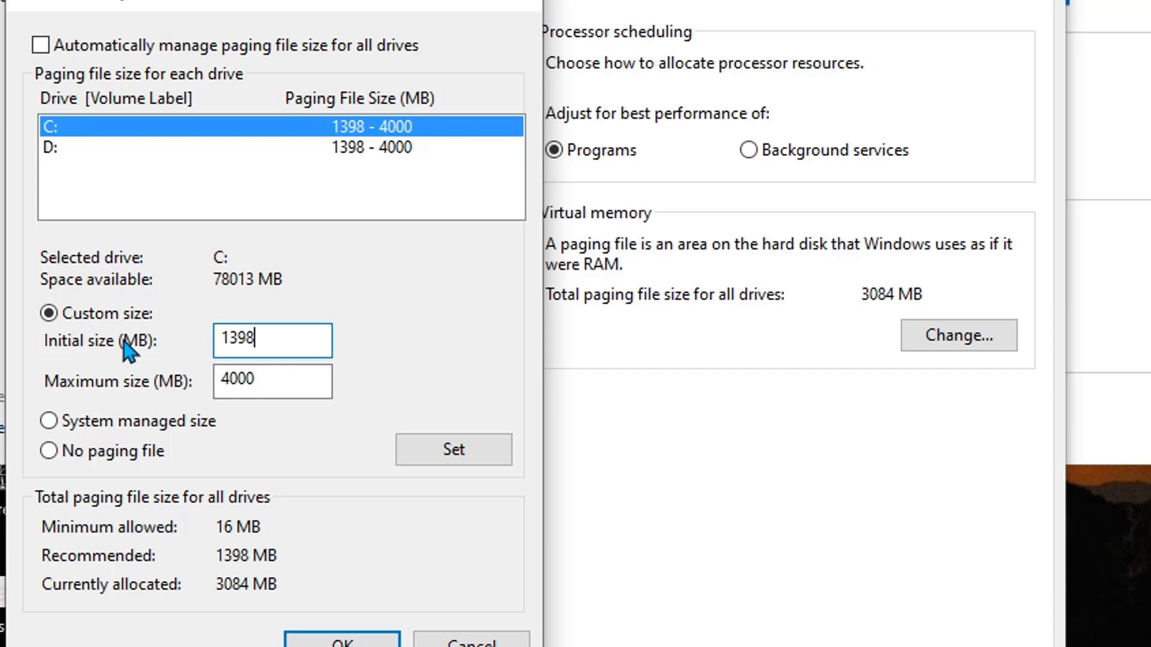
left_click(121, 148)
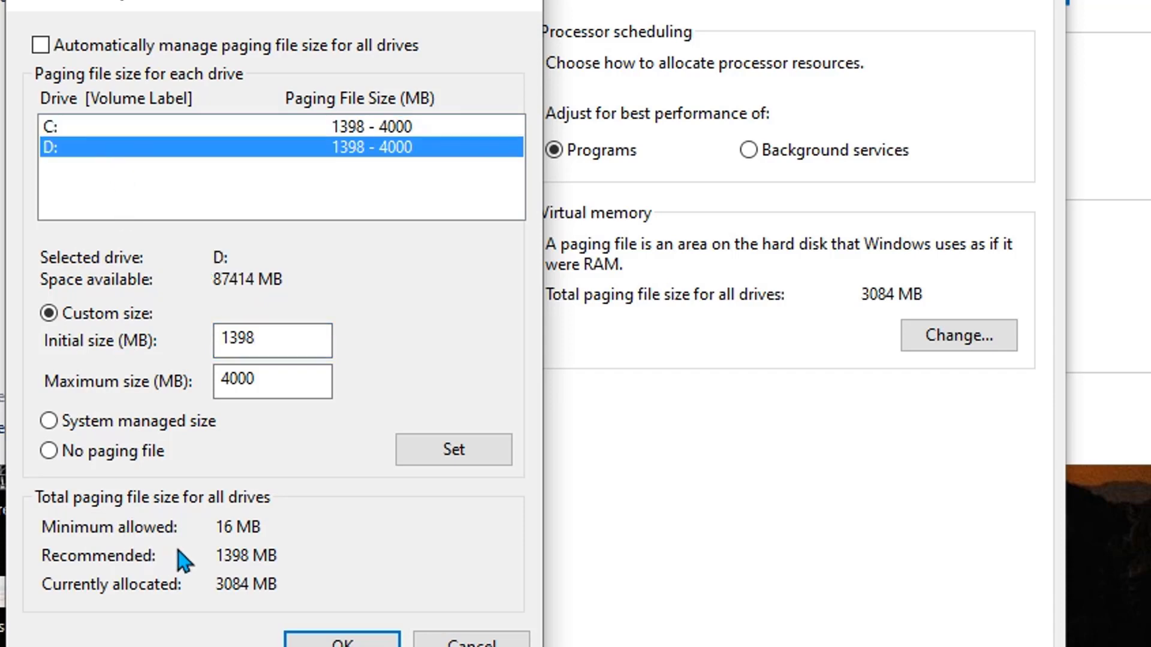
left_click(132, 128)
left_click(131, 153)
left_click(122, 127)
left_click_drag(278, 380, 195, 379)
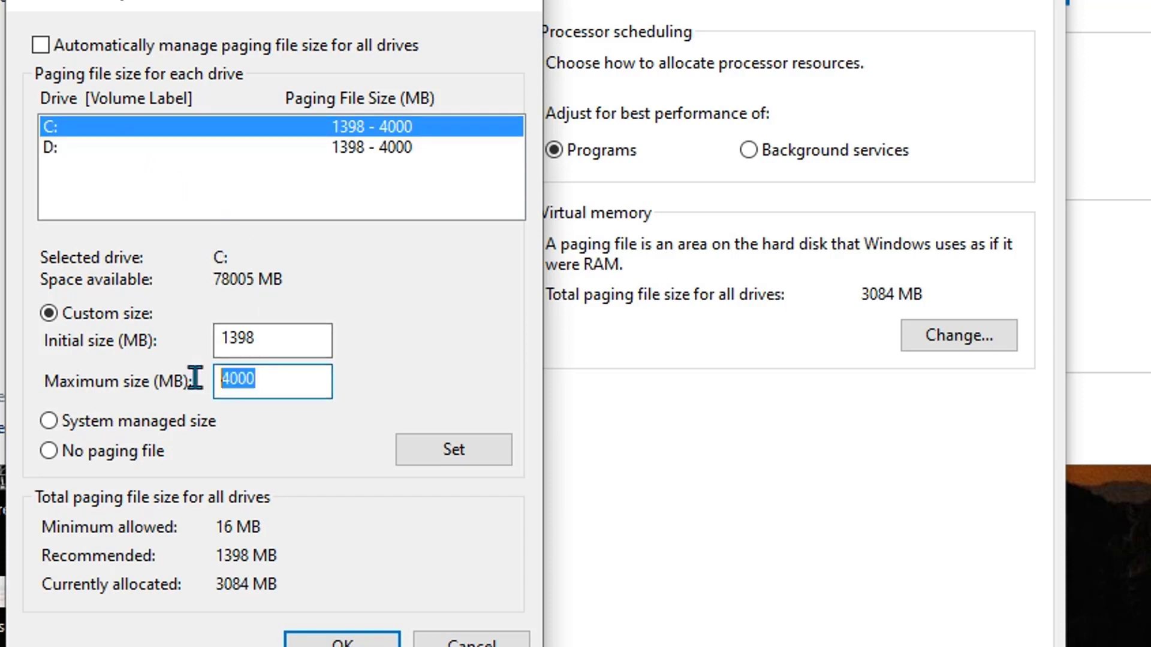
left_click(303, 372)
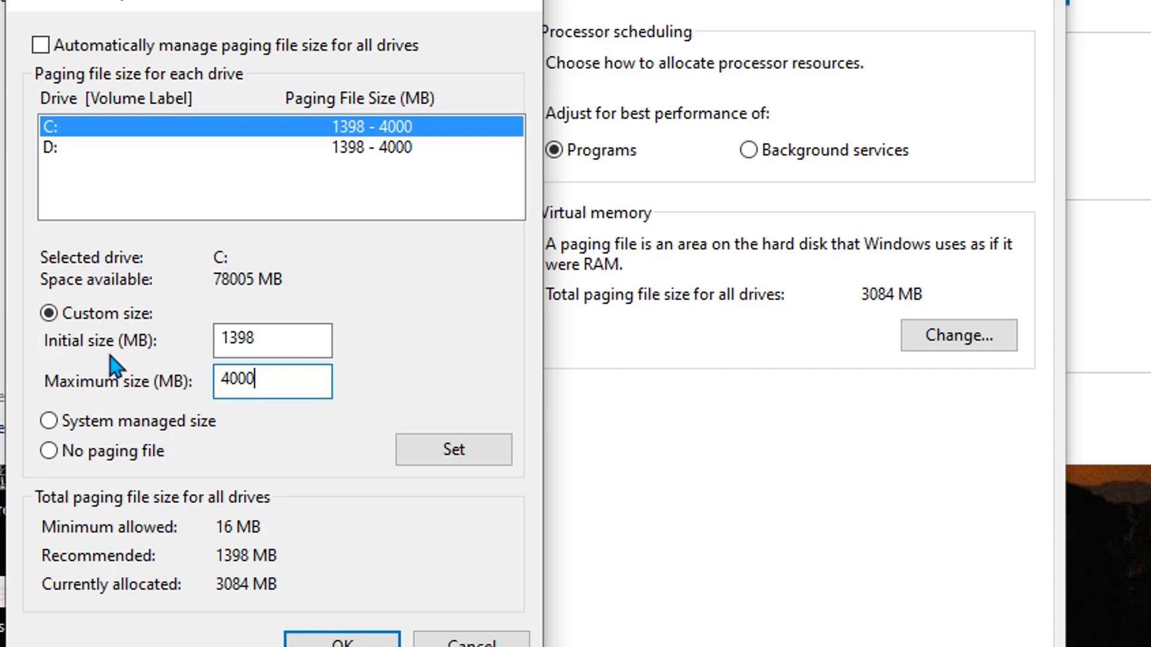
left_click_drag(300, 381, 165, 371)
left_click(304, 373)
left_click(287, 385)
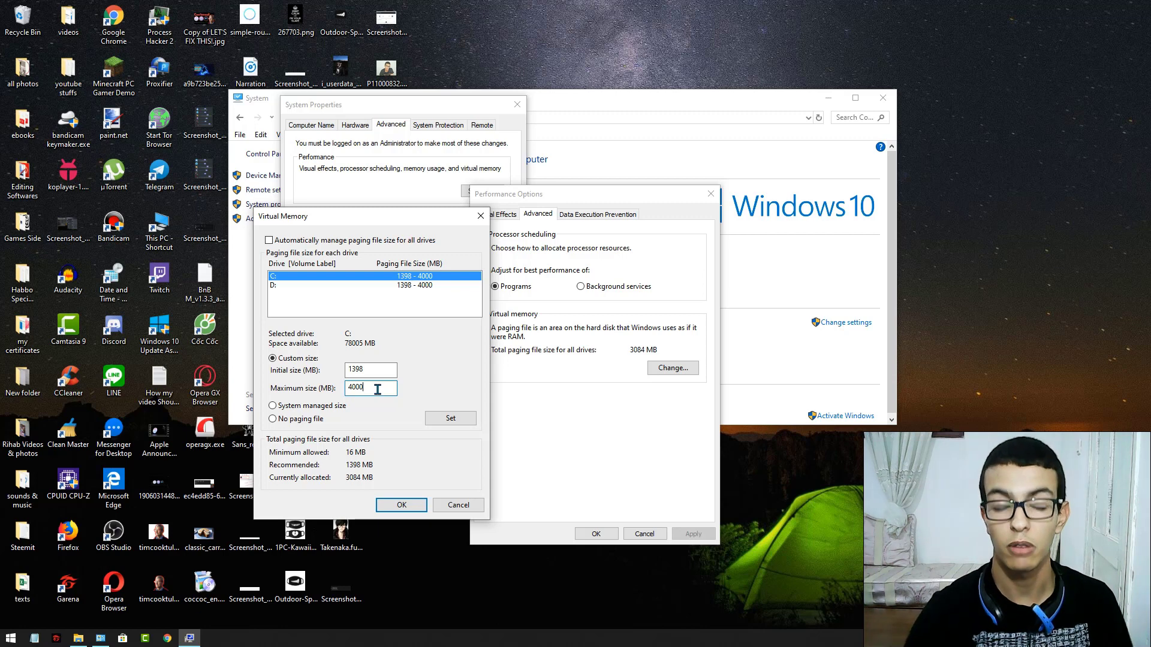
Step: Change the C: and D: maximum paging file size from 4000 to 8000 MB and Set it
double_click(369, 389)
left_click(363, 389)
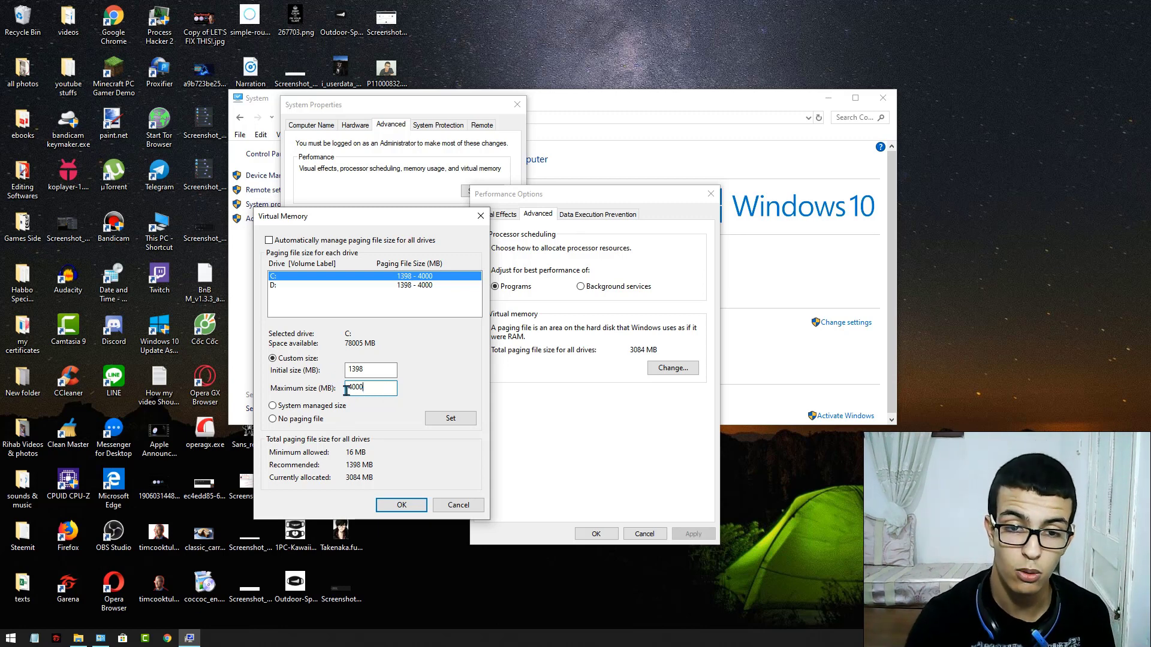
left_click(361, 285)
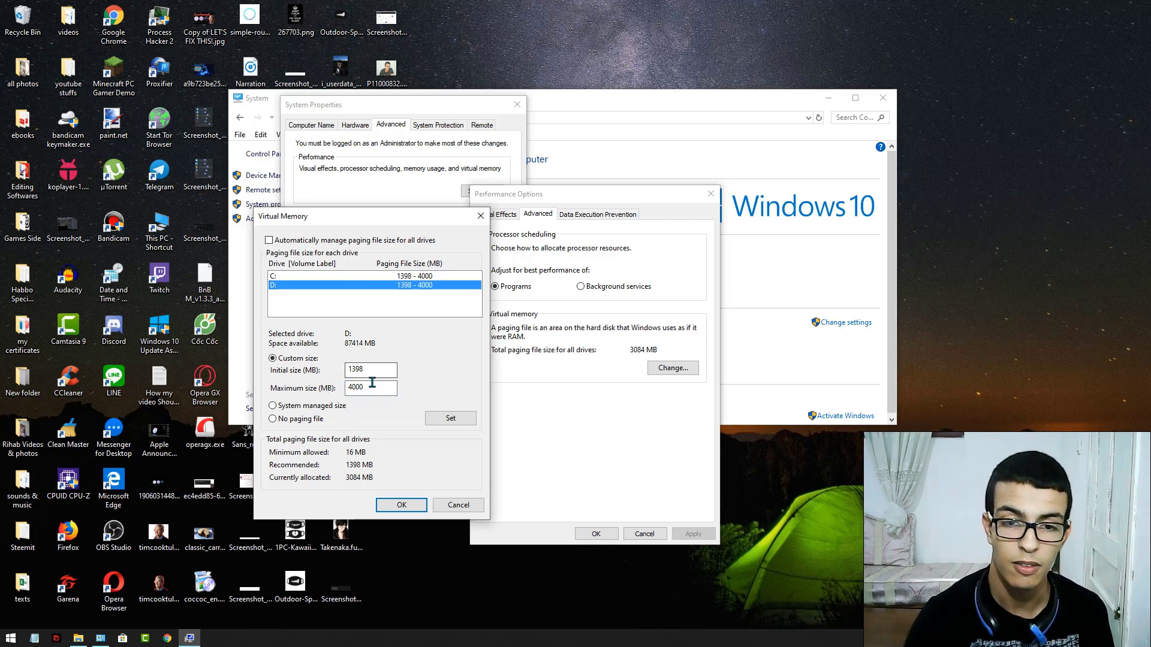
double_click(369, 388)
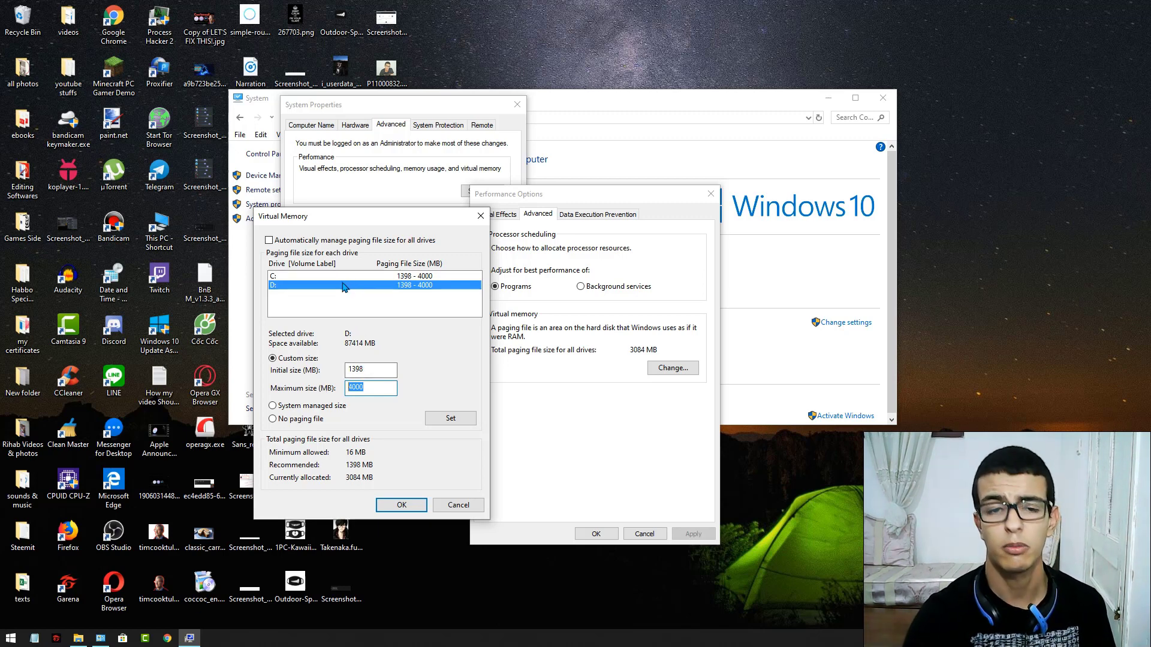
left_click(333, 277)
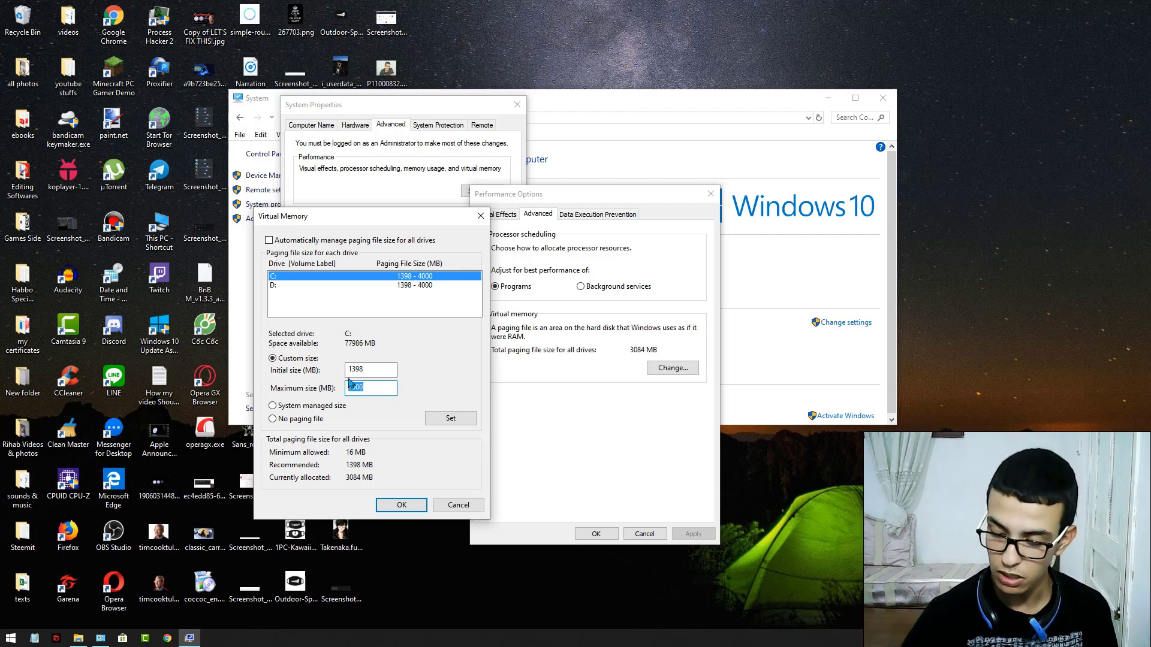
type("80")
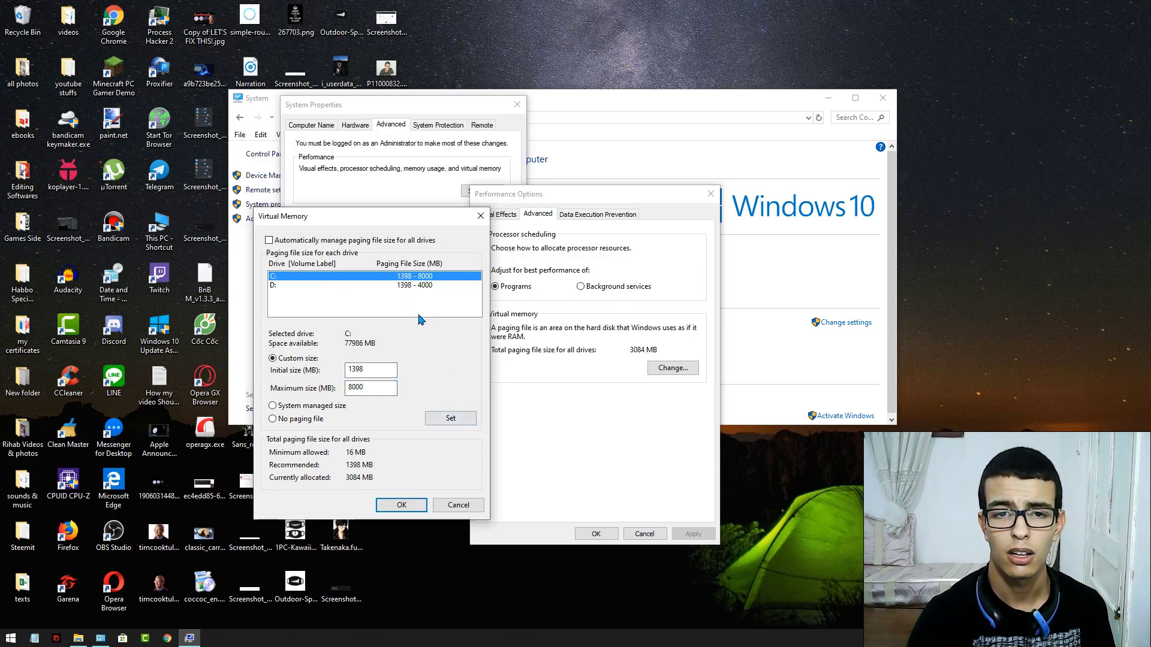
left_click(403, 286)
left_click_drag(391, 387, 313, 383)
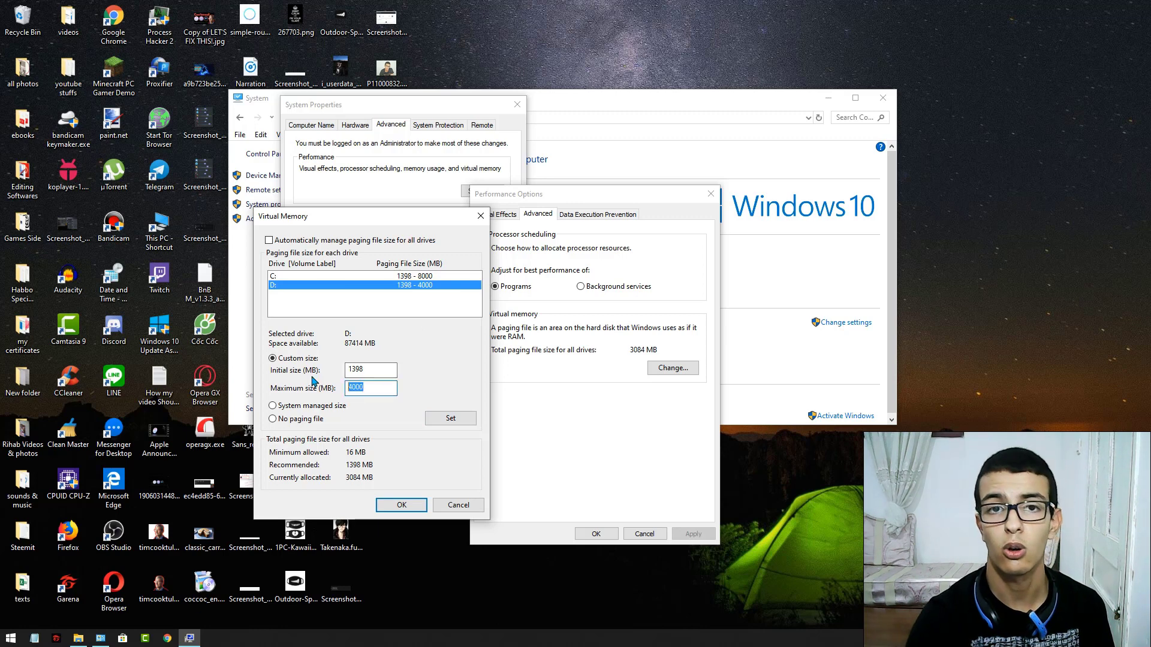
type("8000")
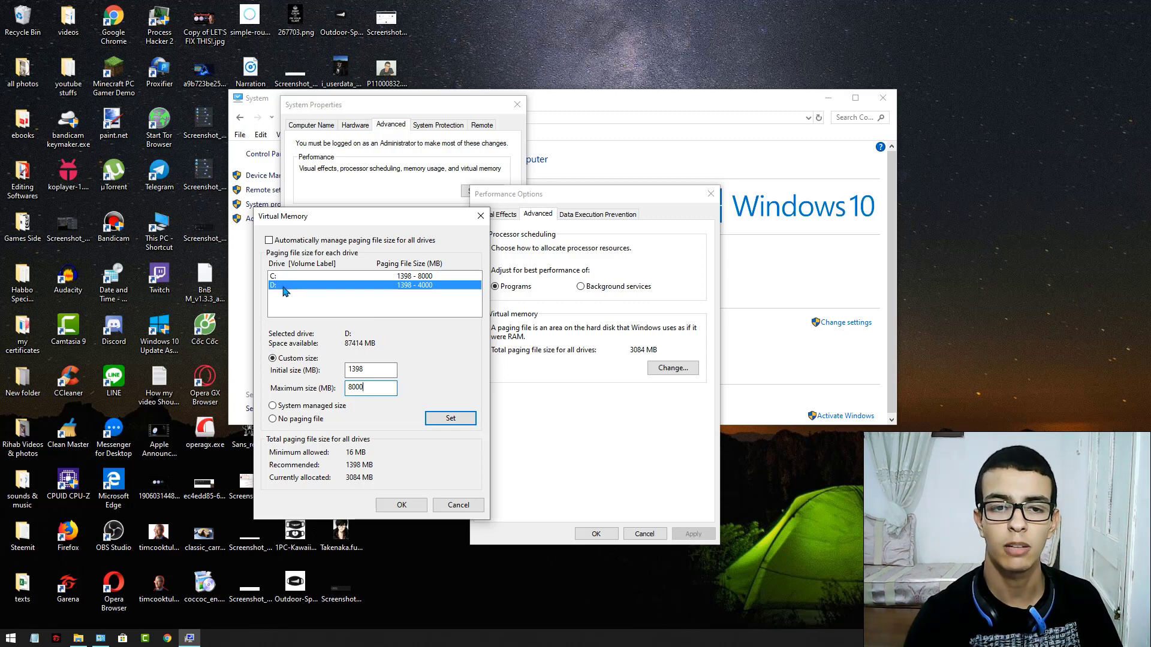
double_click(378, 381)
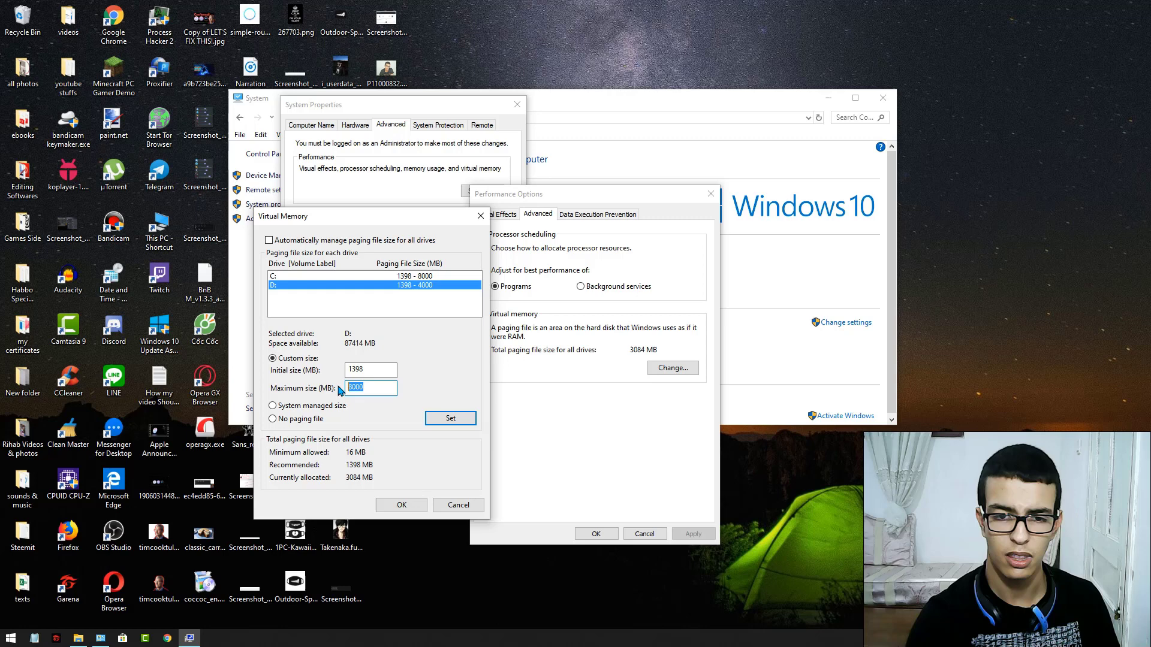
left_click(444, 419)
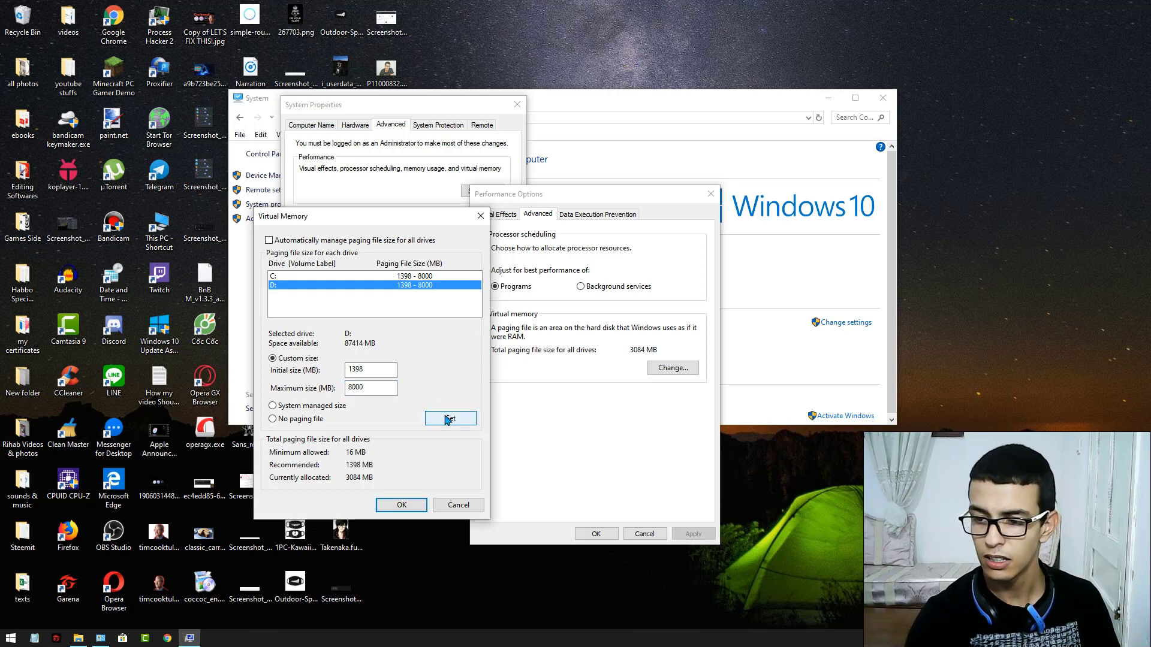
Step: Confirm the new virtual memory settings with OK
left_click(396, 504)
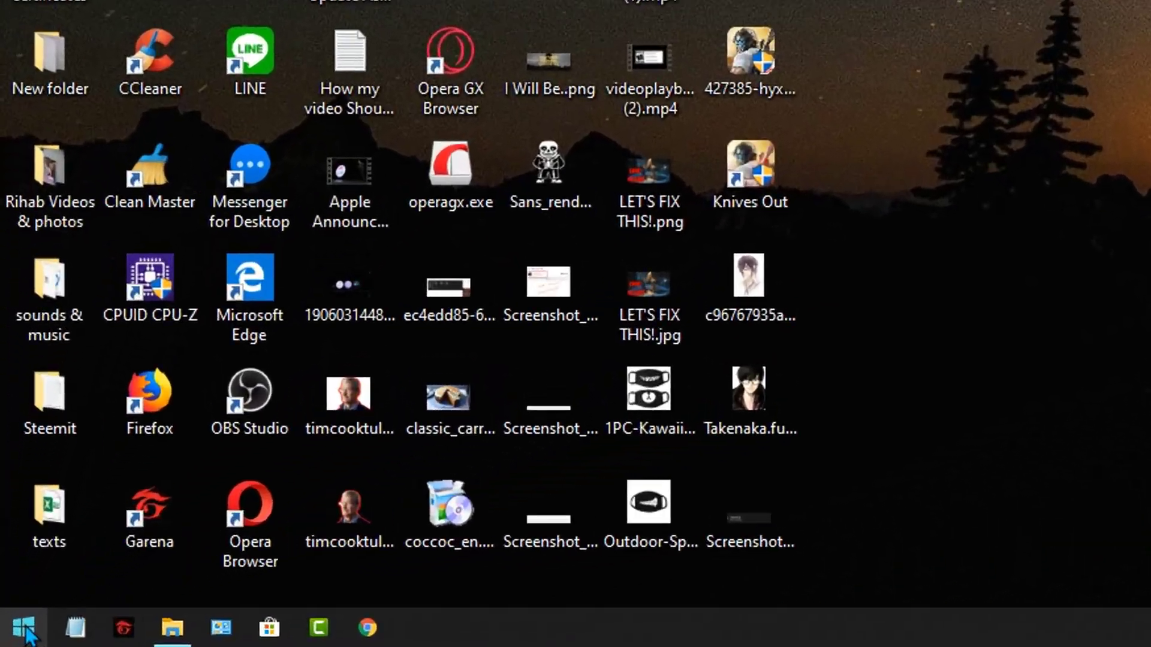
Step: From the Start right-click menu's Run, replace msconfig with %temp% and run it
right_click(26, 631)
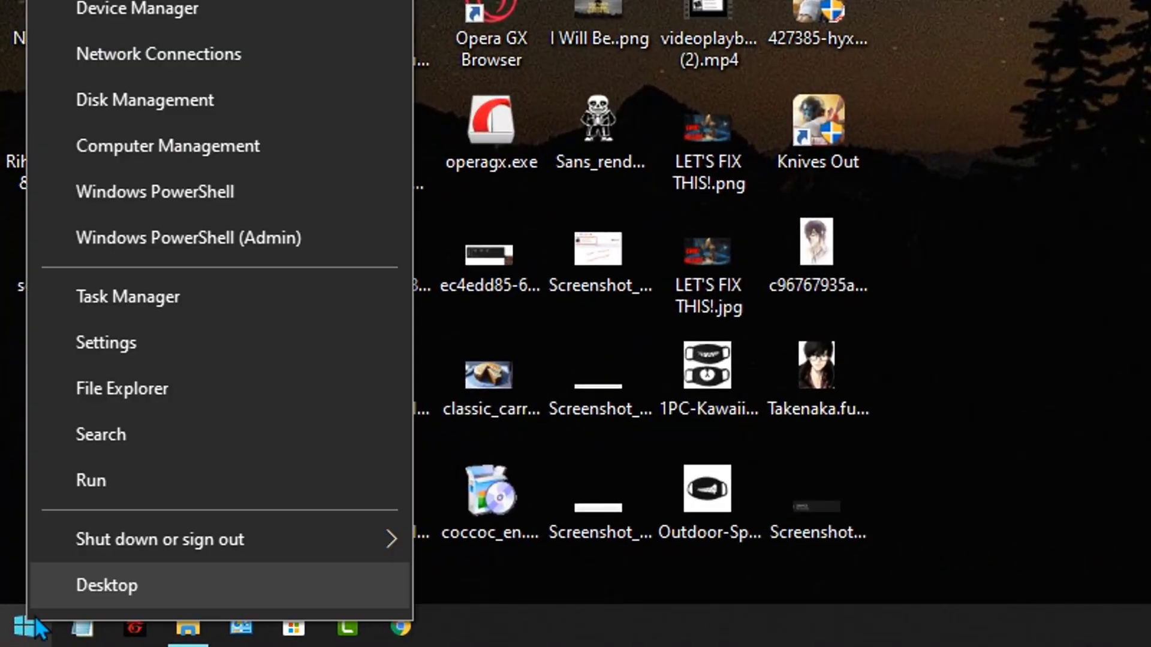
left_click(63, 482)
left_click(298, 461)
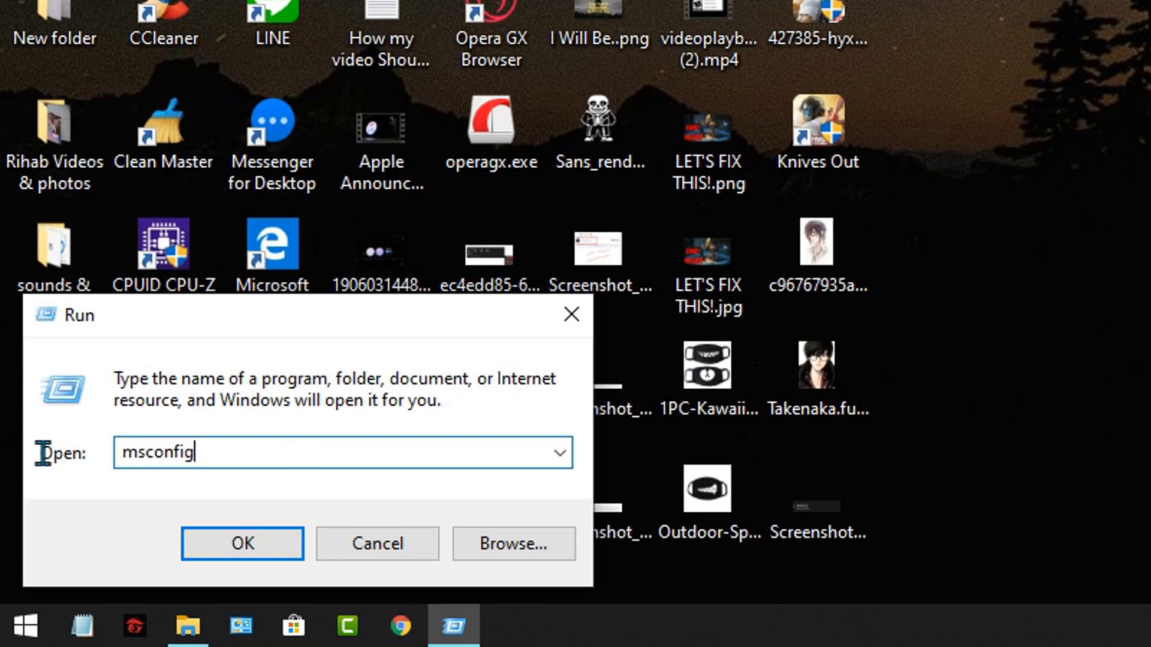
key("ctrl+a")
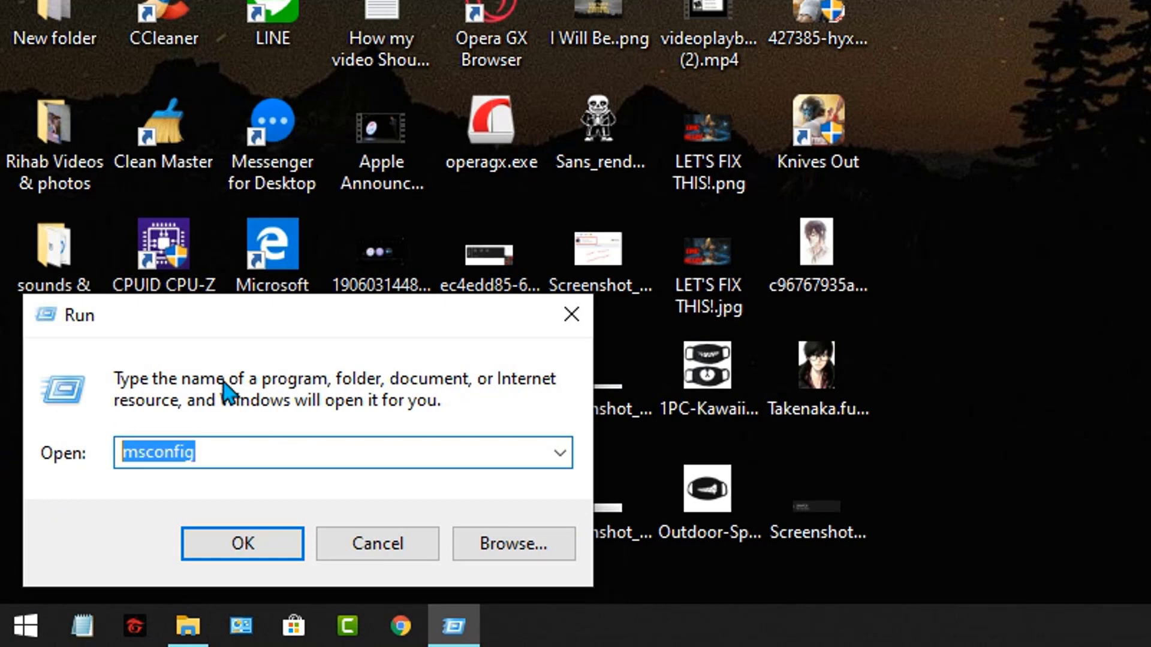
type("%")
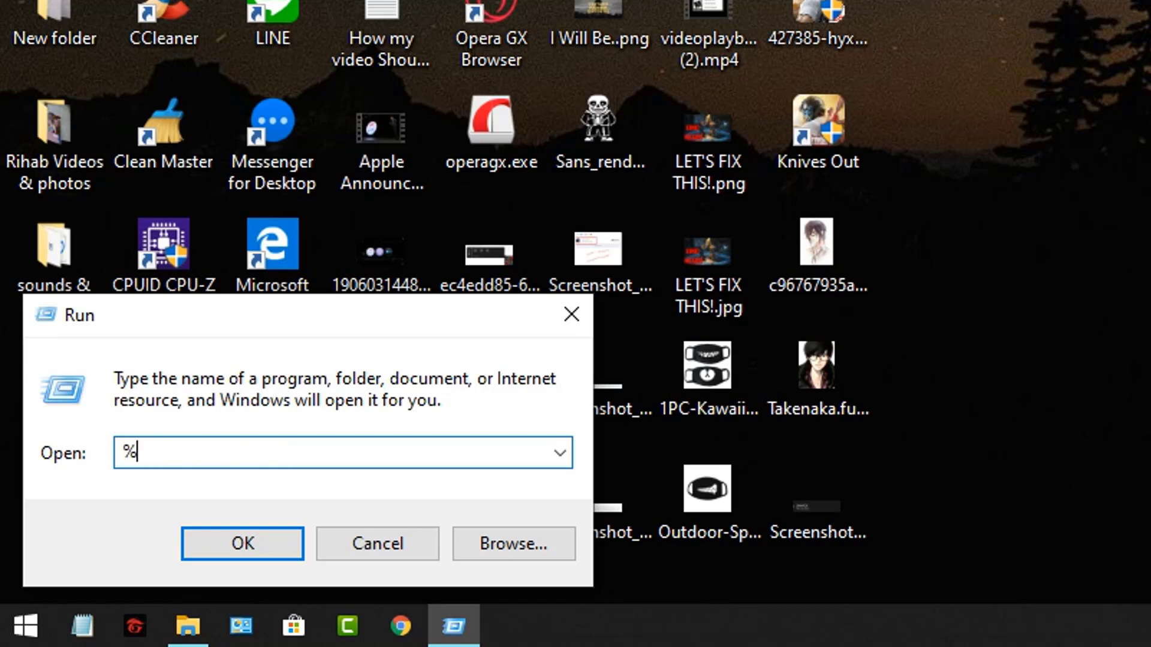
type("temp%")
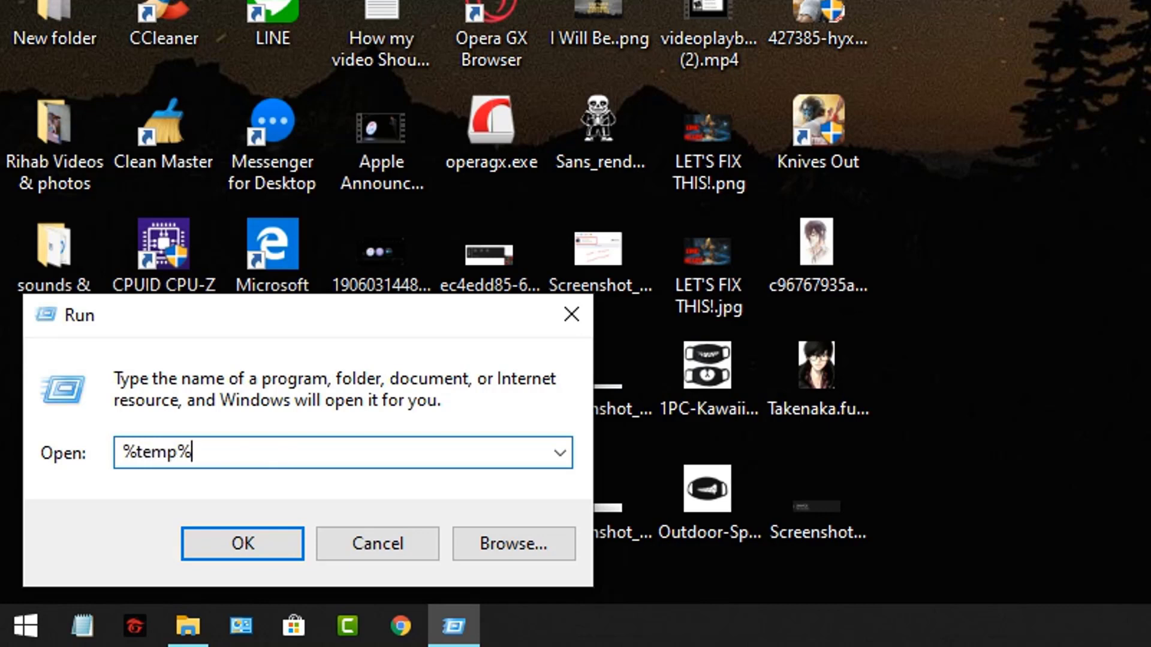
left_click_drag(193, 452, 181, 452)
left_click(185, 451)
left_click_drag(136, 455, 115, 455)
left_click_drag(194, 453, 176, 453)
left_click(244, 452)
left_click(262, 550)
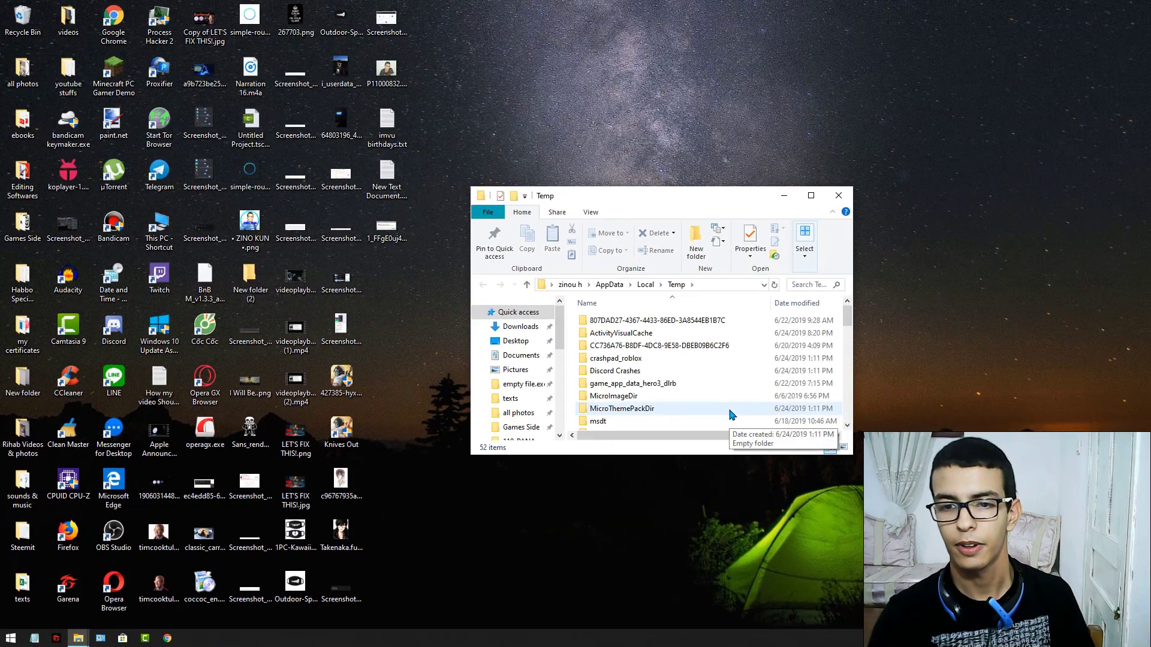
Step: Maximize the Temp folder window and adjust the item selection
left_click(811, 195)
scroll(762, 302, "down", 1)
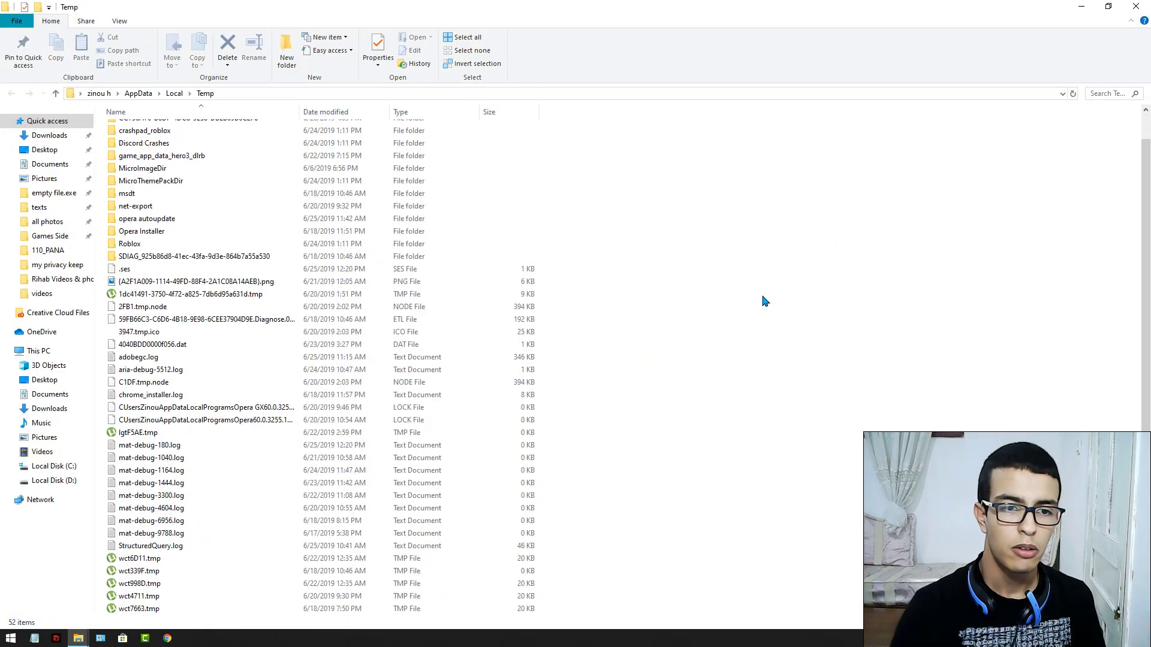
scroll(762, 301, "up", 1)
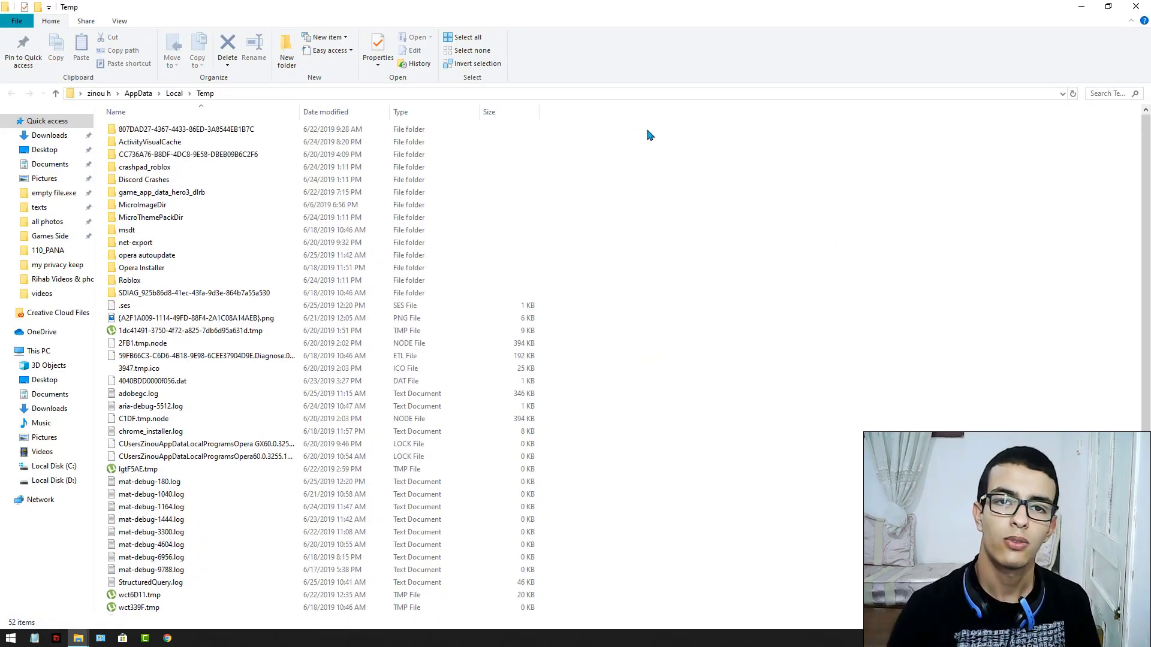
mouse_move(647, 131)
left_mouse_down()
mouse_move(247, 334)
mouse_move(812, 425)
left_mouse_up()
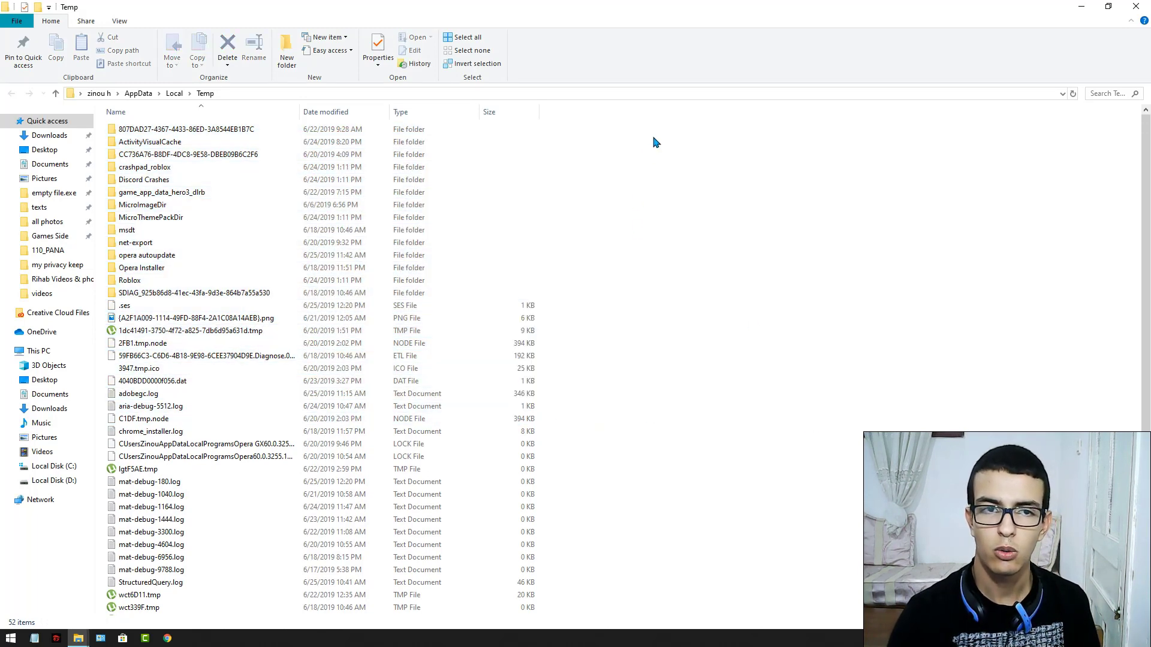
mouse_move(225, 131)
left_mouse_down()
mouse_move(670, 151)
mouse_move(270, 621)
mouse_move(288, 615)
left_mouse_up()
Step: Delete all 52 selected Temp items, confirming with Yes
right_click(312, 335)
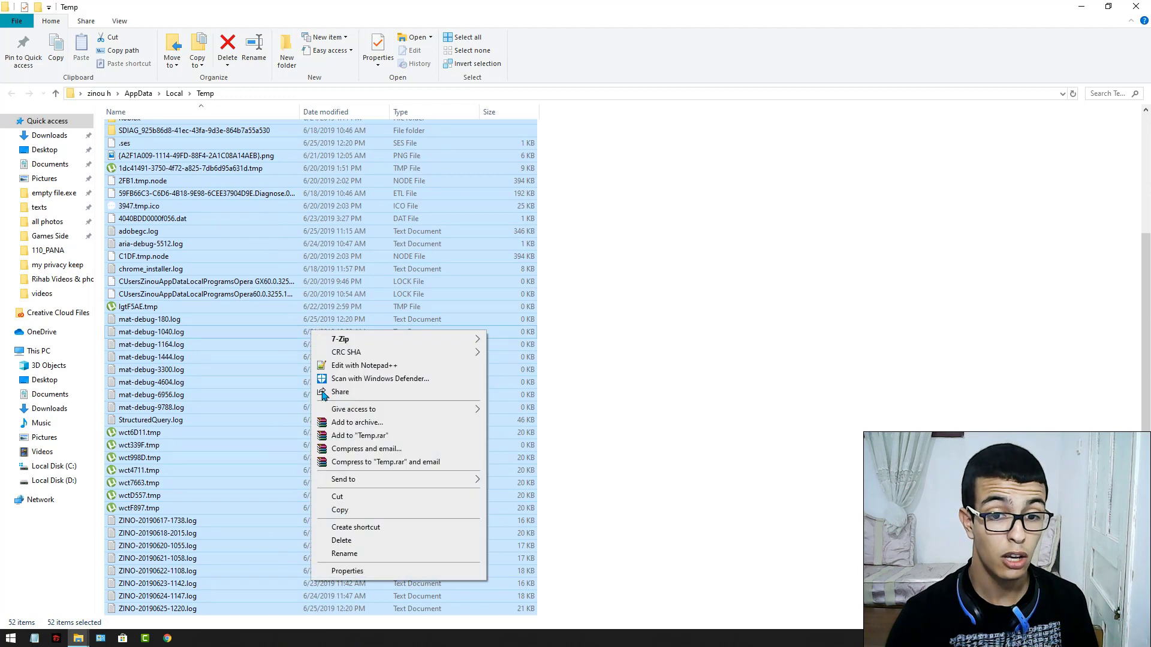
left_click(342, 541)
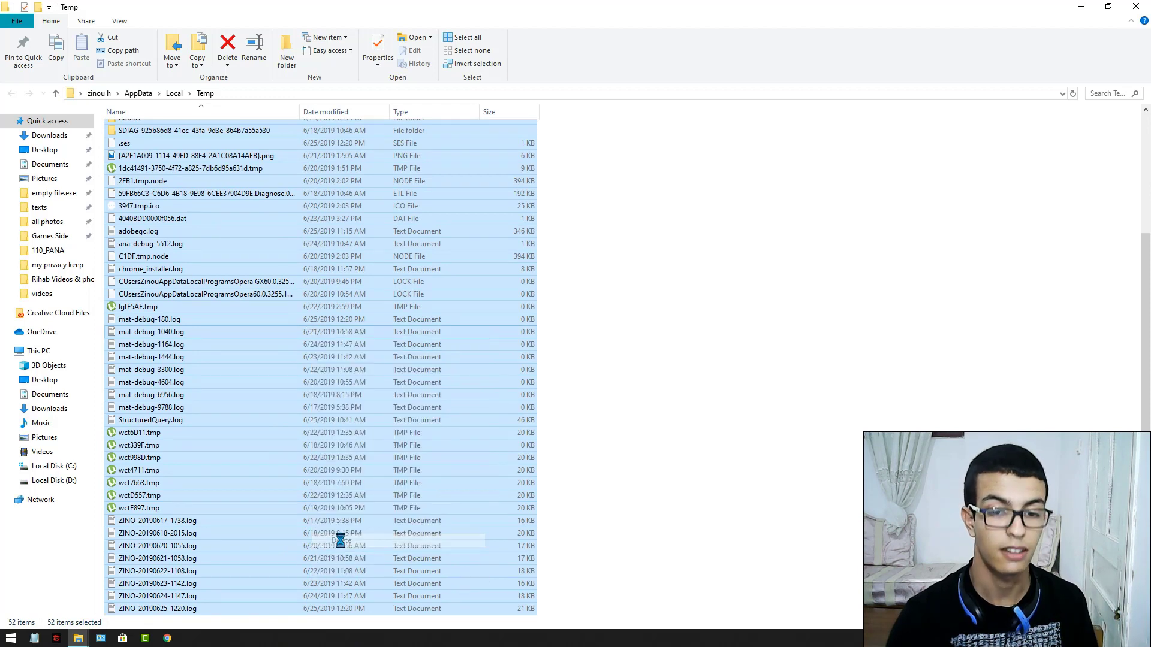
left_click(623, 330)
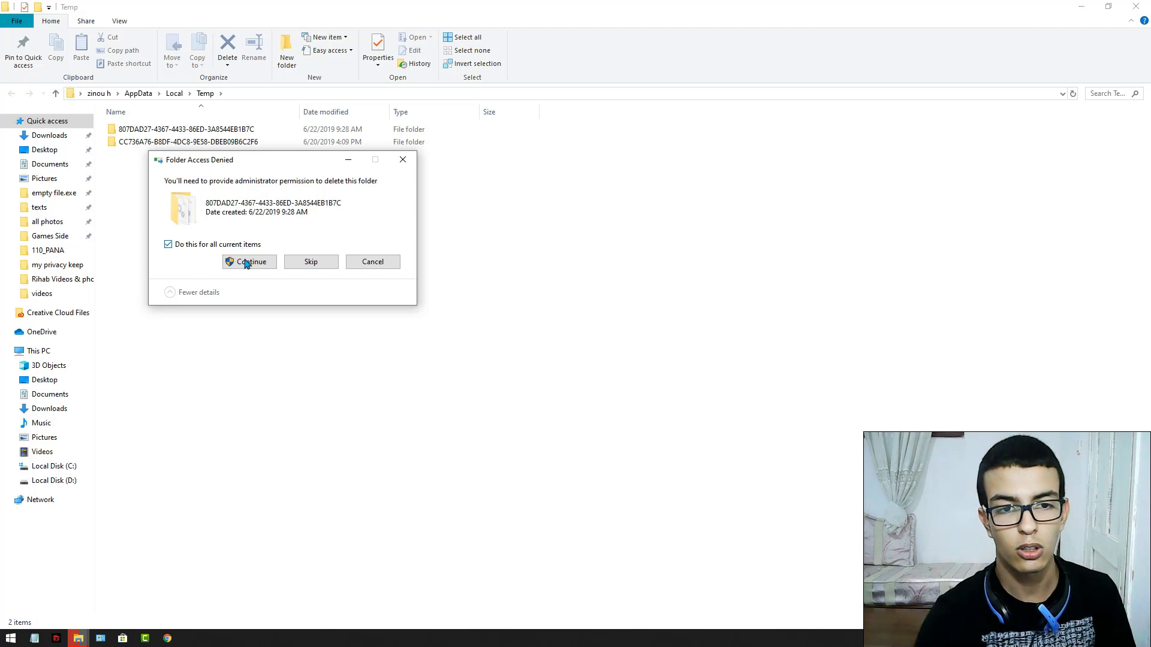
Step: Click Continue to delete the remaining protected Temp folders
left_click(247, 263)
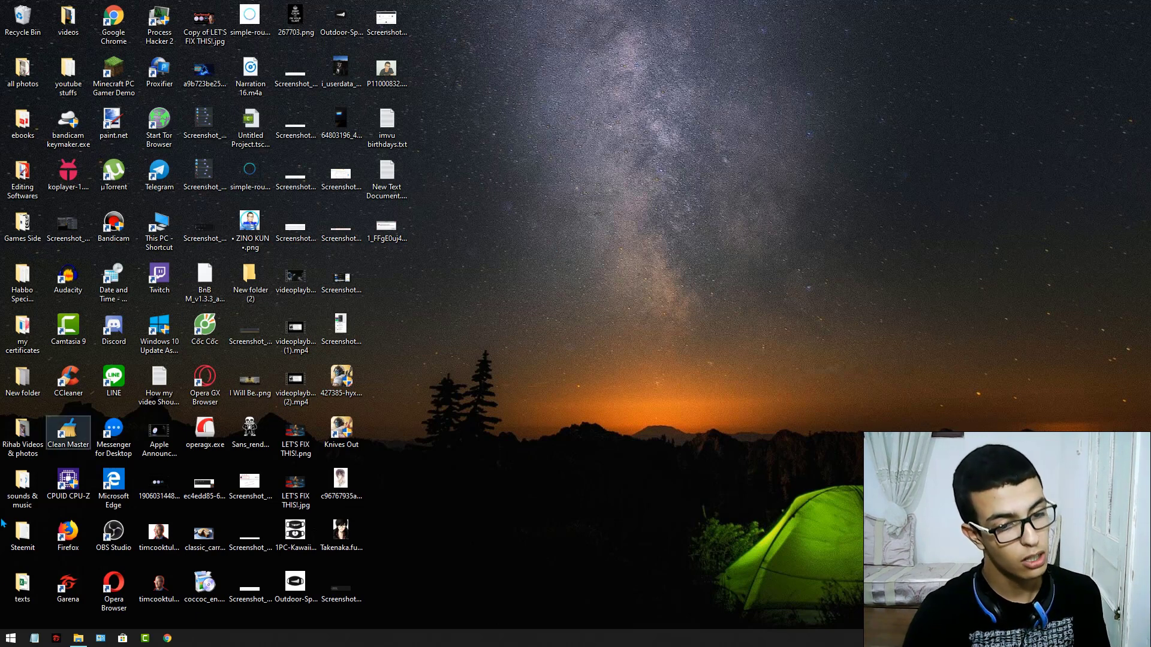
Step: Open Run from the Start right-click menu, replace %temp% with msconfig, and run it
right_click(11, 639)
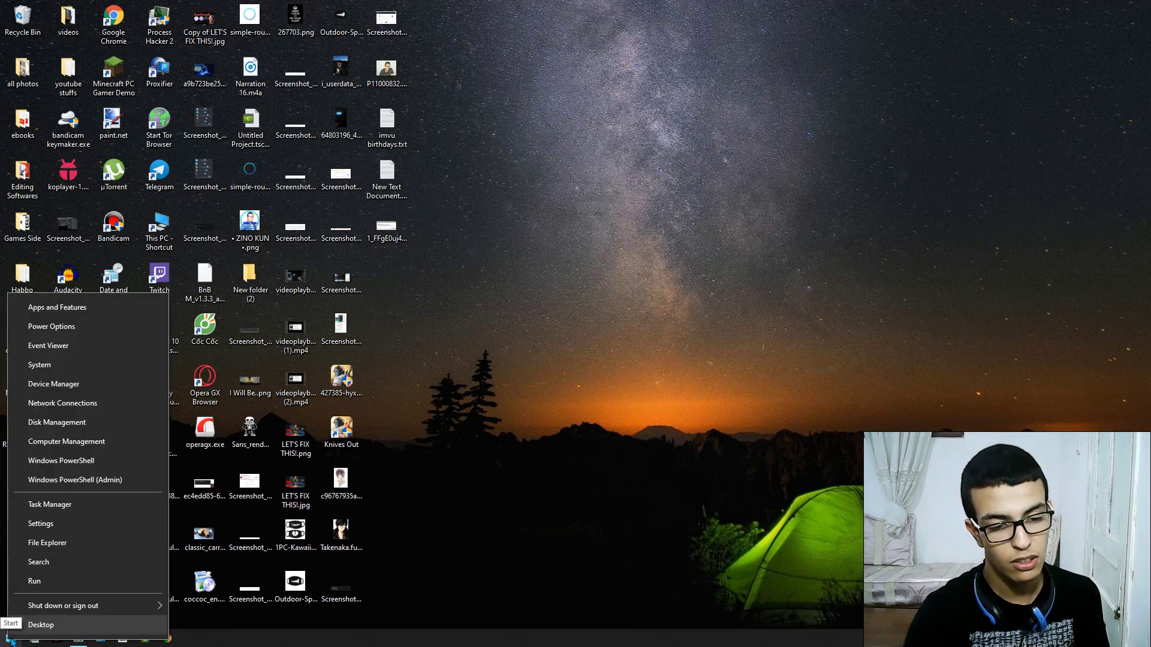
left_click(34, 583)
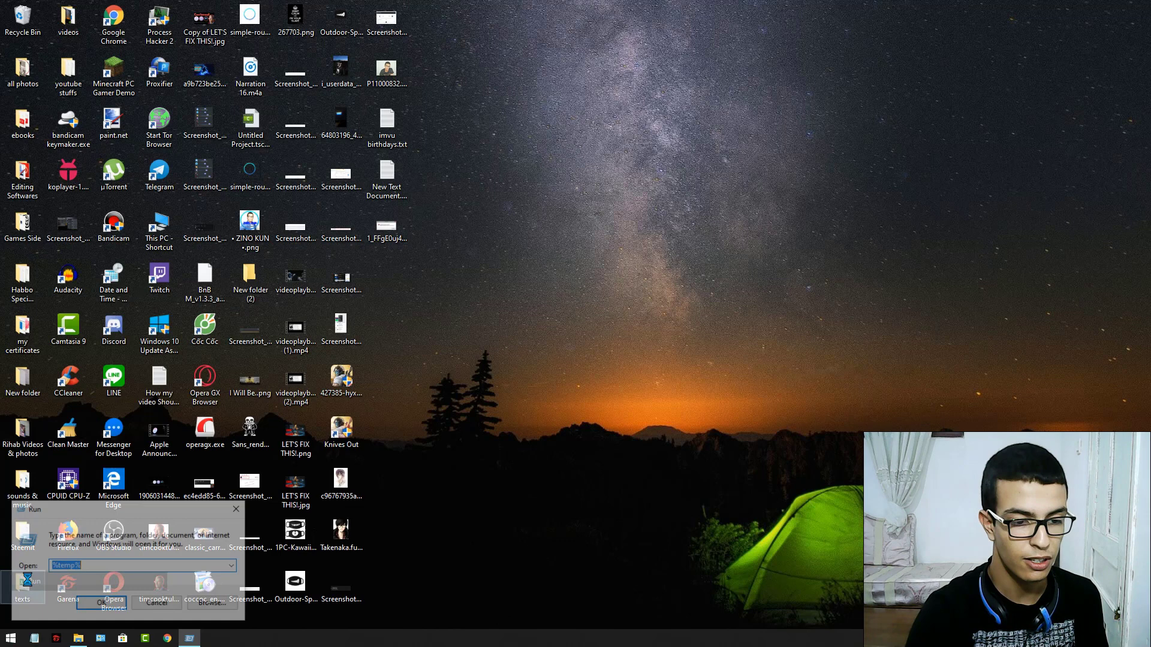
left_click(81, 572)
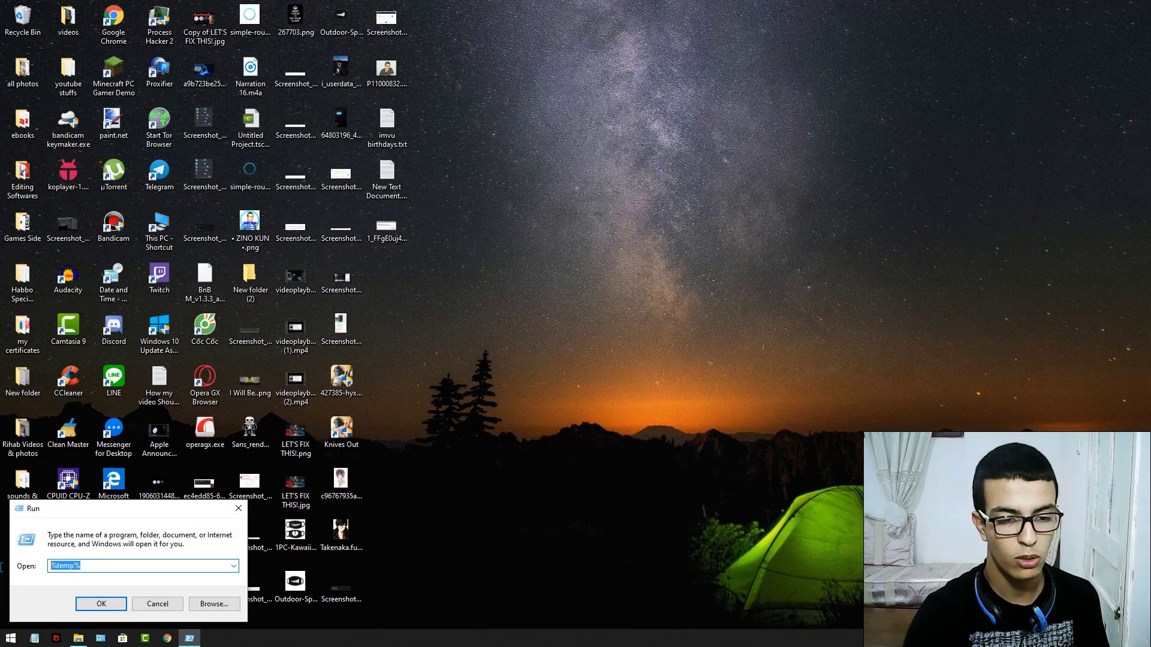
key("Return")
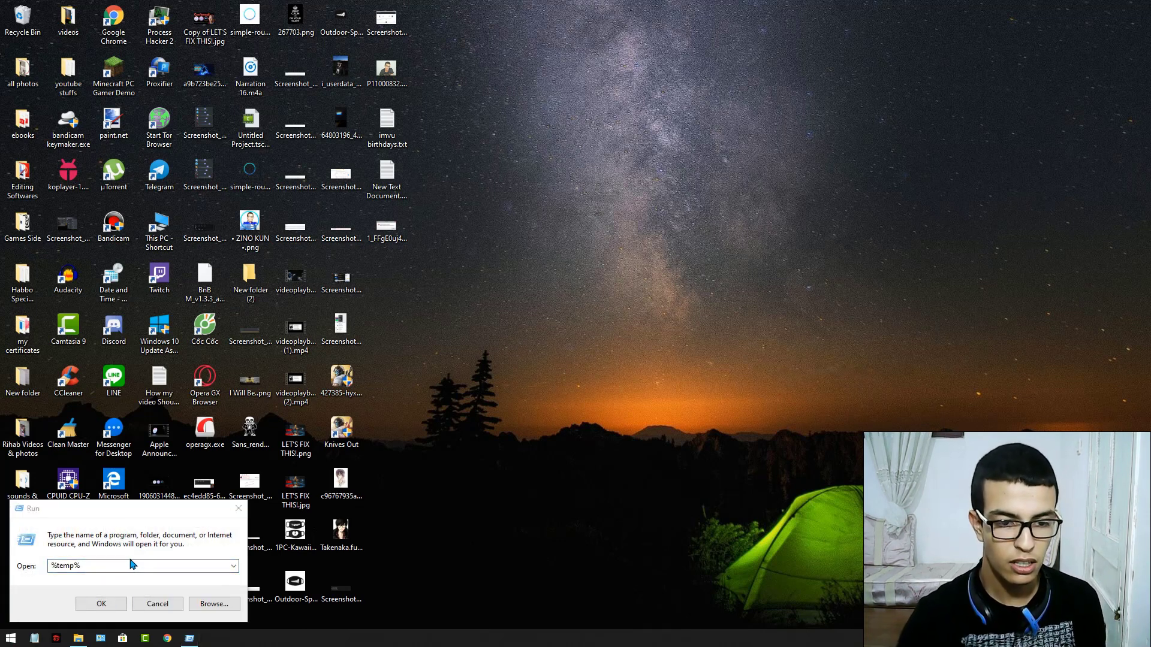
left_click(140, 561)
key("BackSpace")
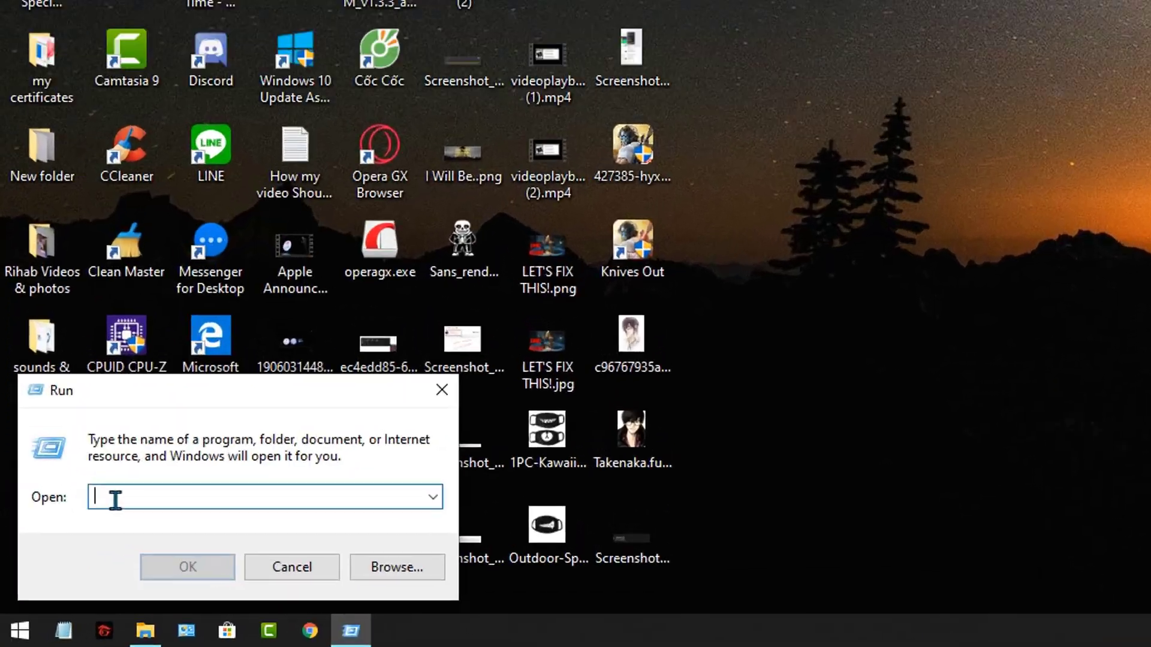
type("nm")
key("BackSpace")
key("BackSpace")
type("ms")
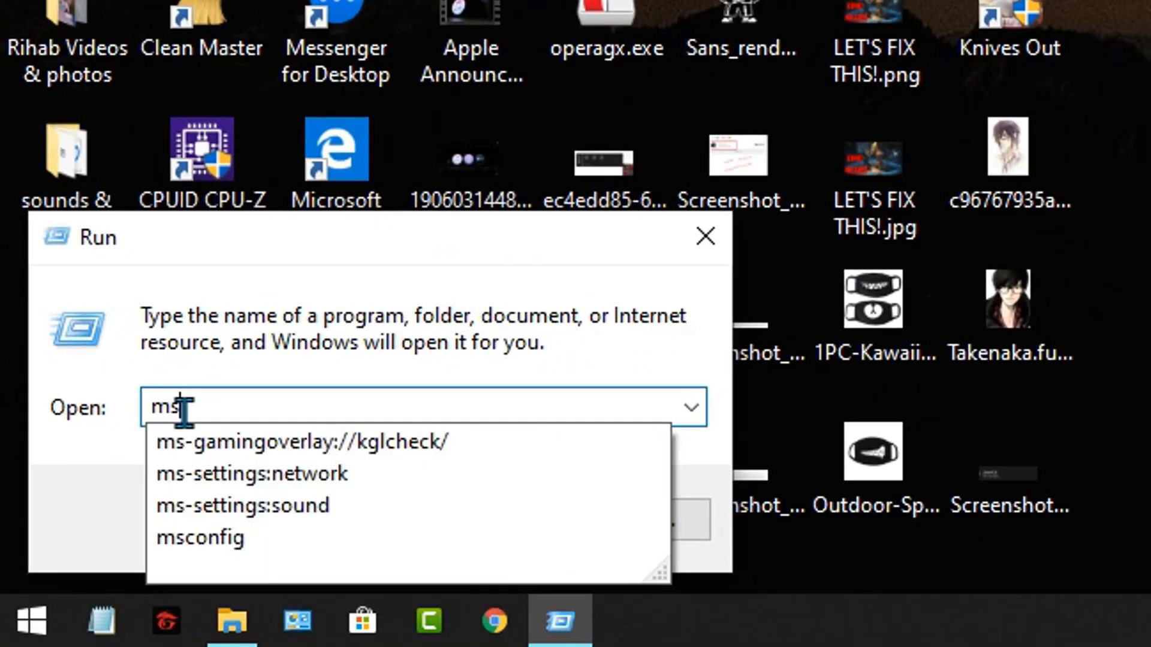
type("confi")
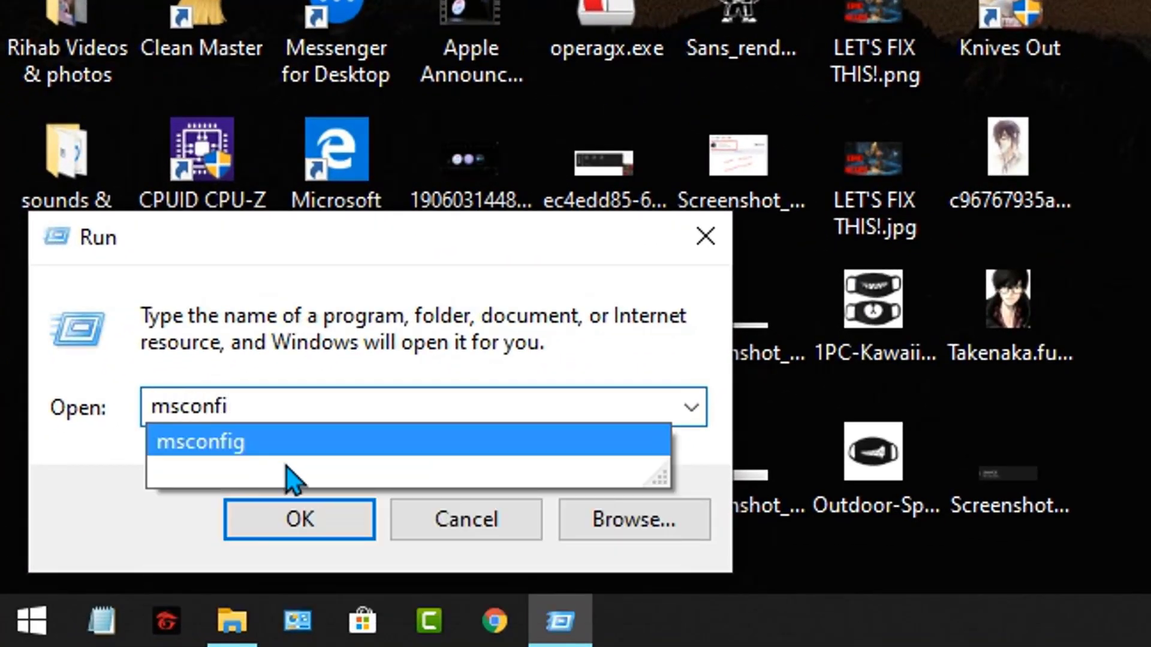
left_click(252, 446)
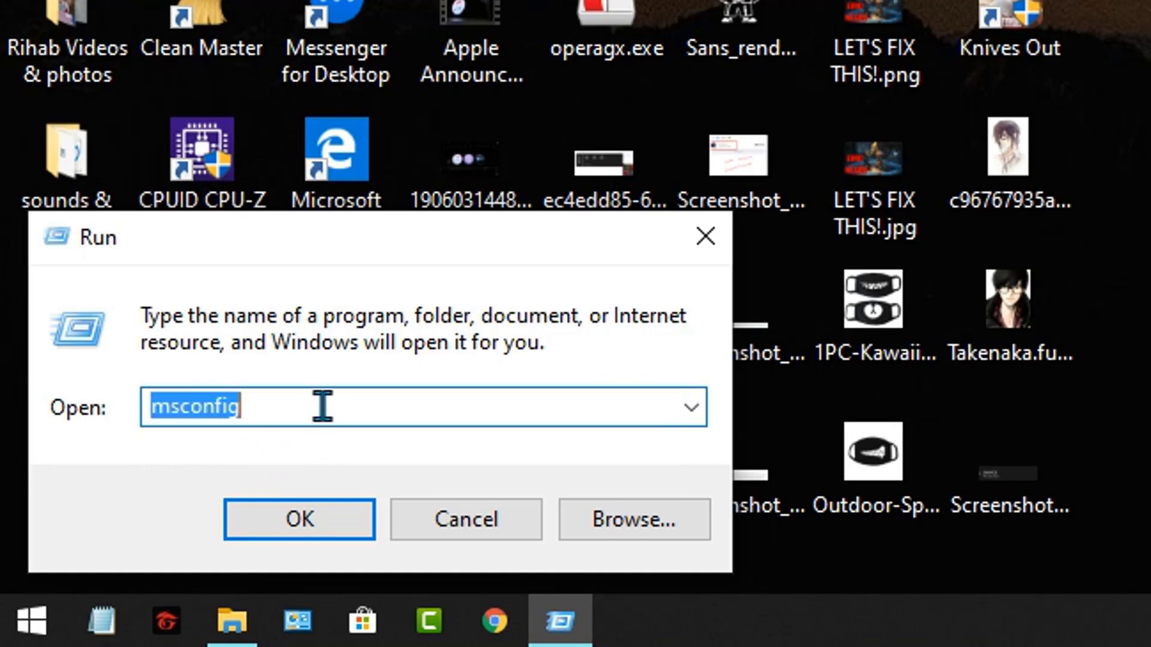
left_click(264, 404)
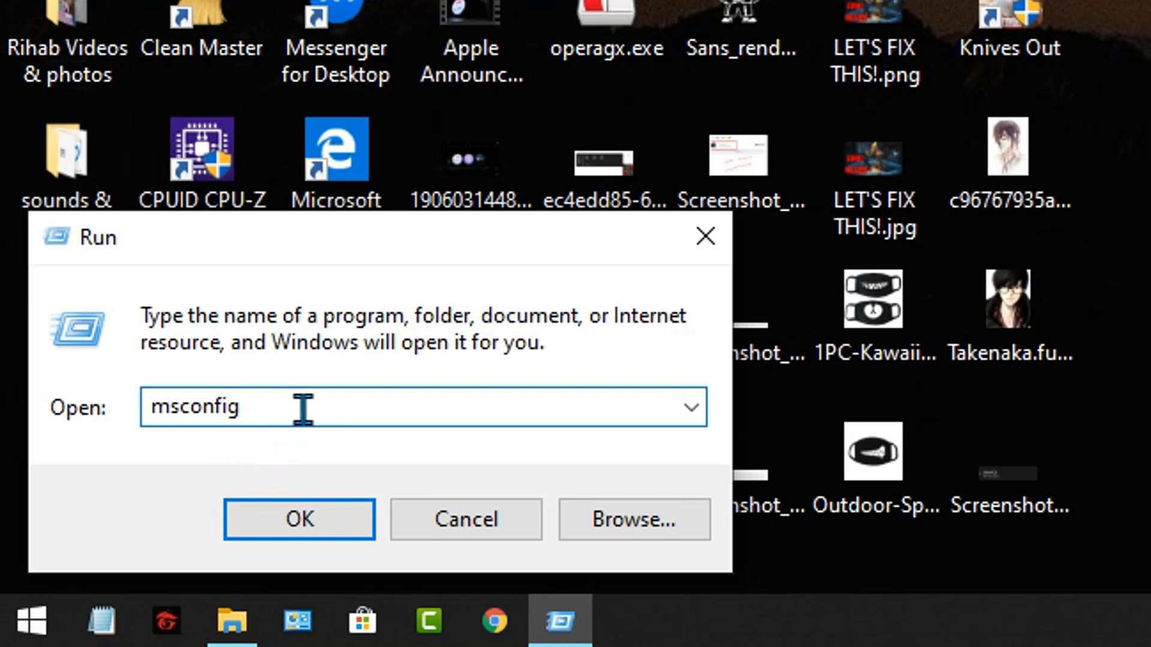
left_click(321, 524)
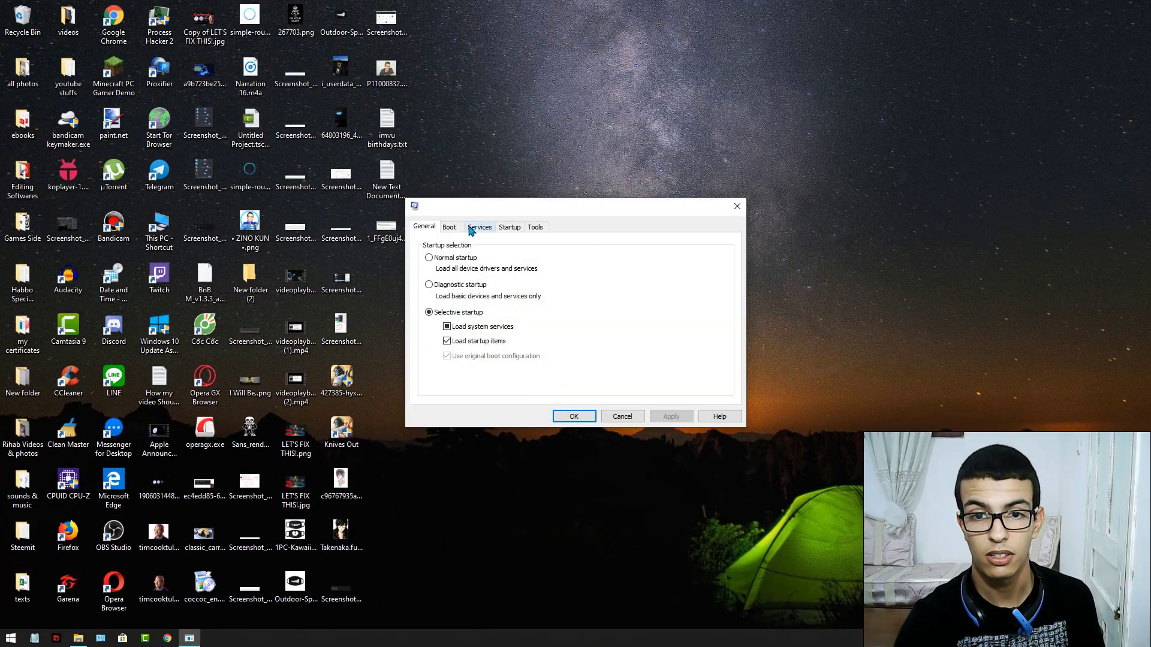
Step: Look through the Services, Startup and General tabs, ending on the Boot tab
left_click(478, 227)
left_click(508, 227)
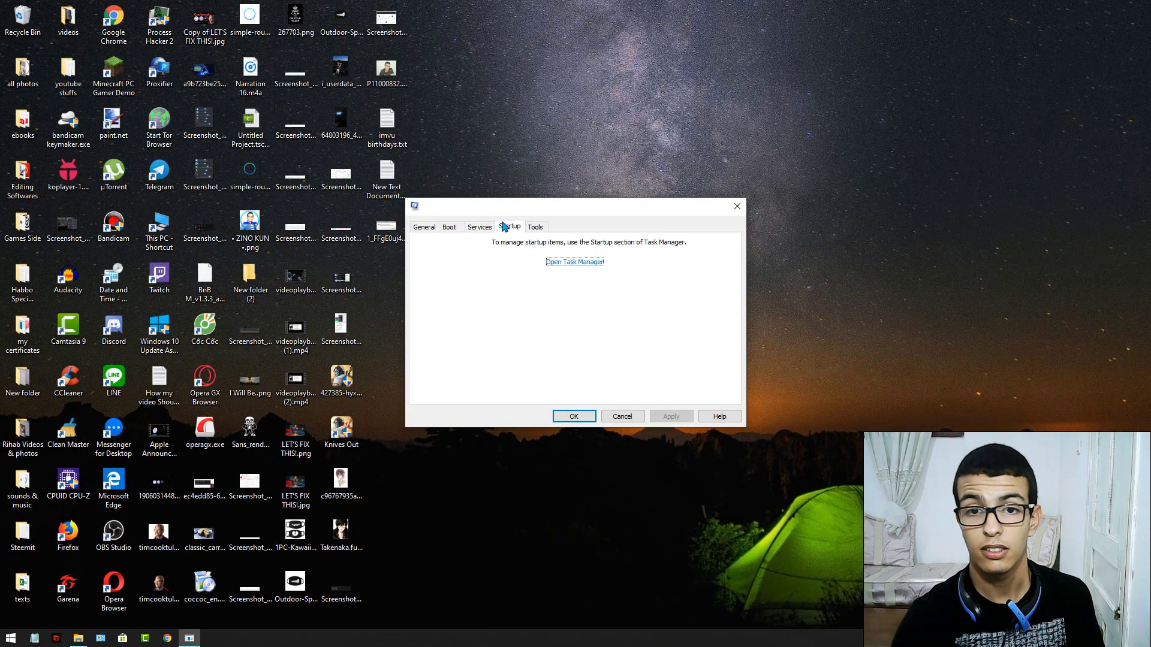
left_click(427, 226)
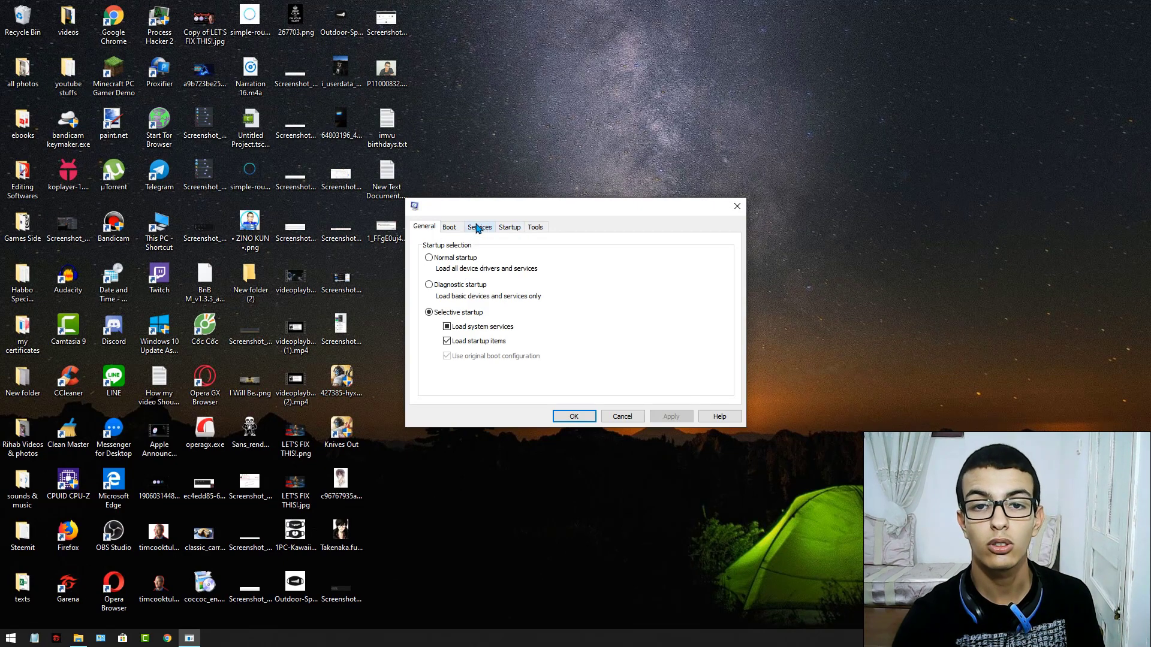
left_click(454, 227)
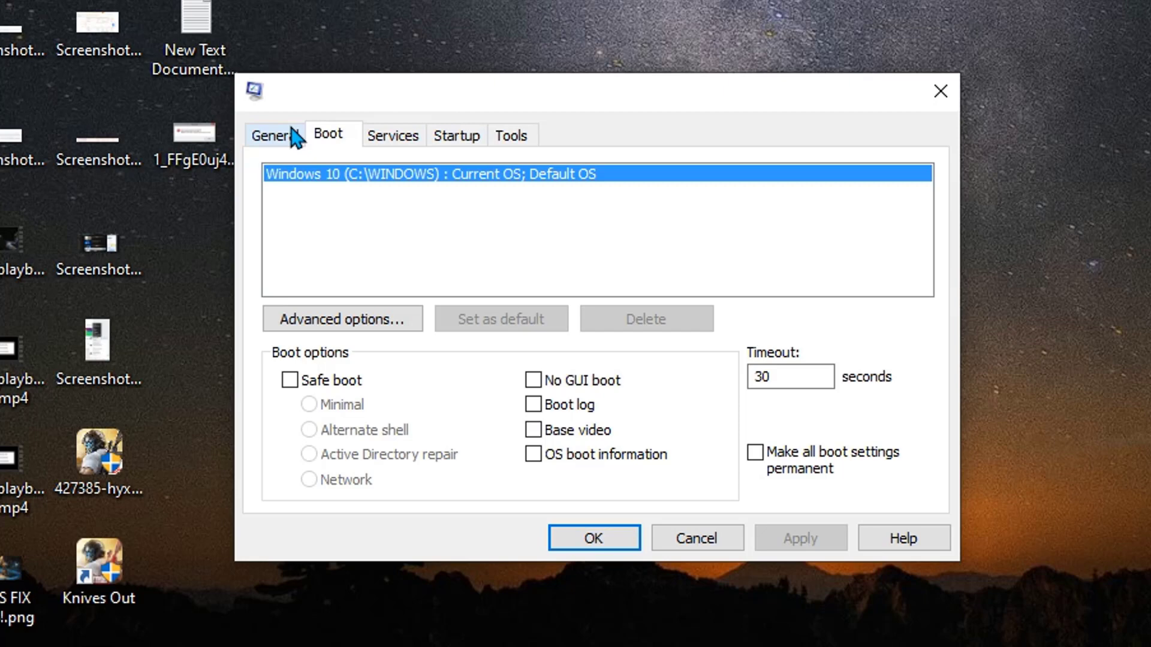
left_click(293, 135)
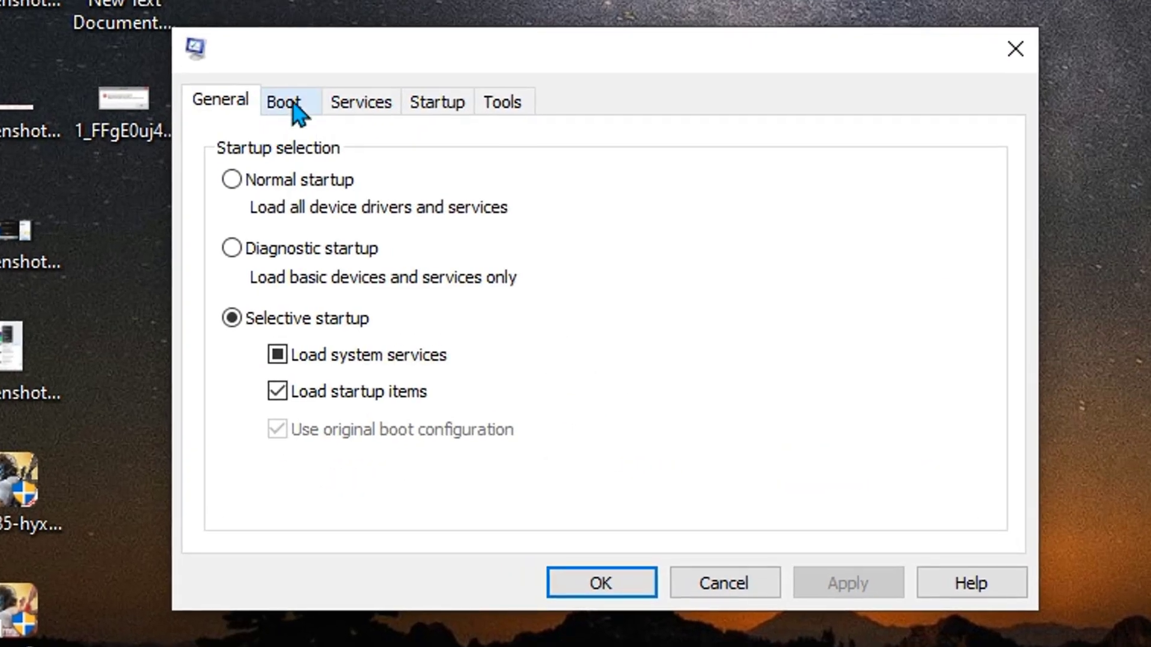
left_click(283, 115)
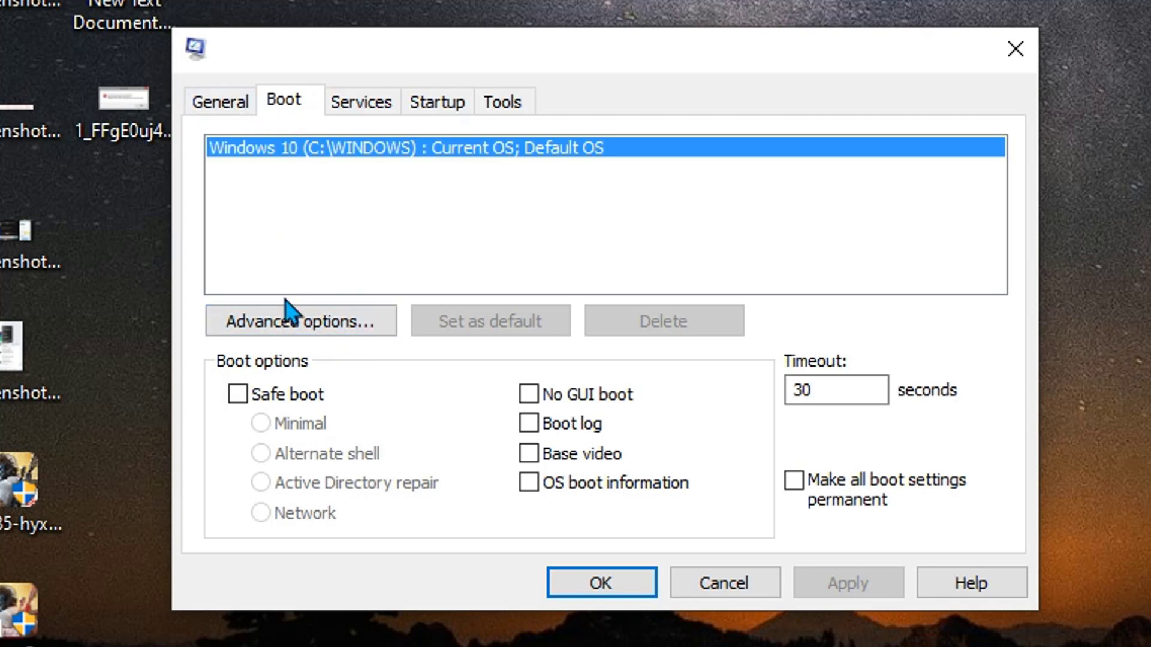
Step: Turn on Maximum memory in the advanced boot options at 4096 MB and confirm it
left_click(319, 324)
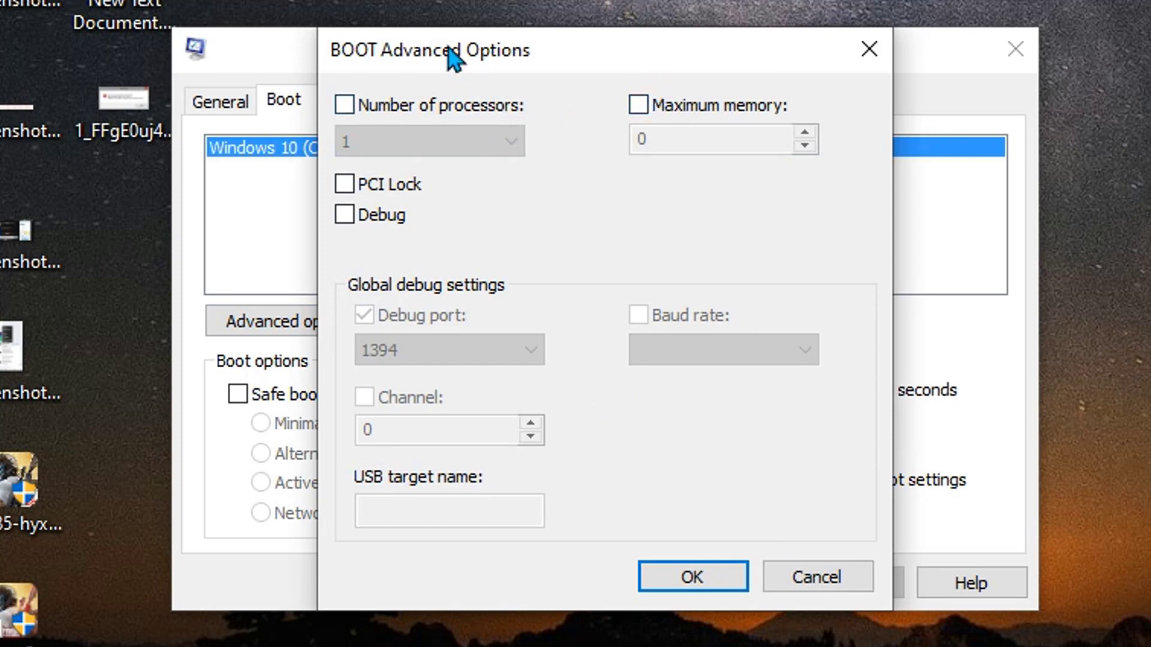
left_click_drag(454, 59, 2, 357)
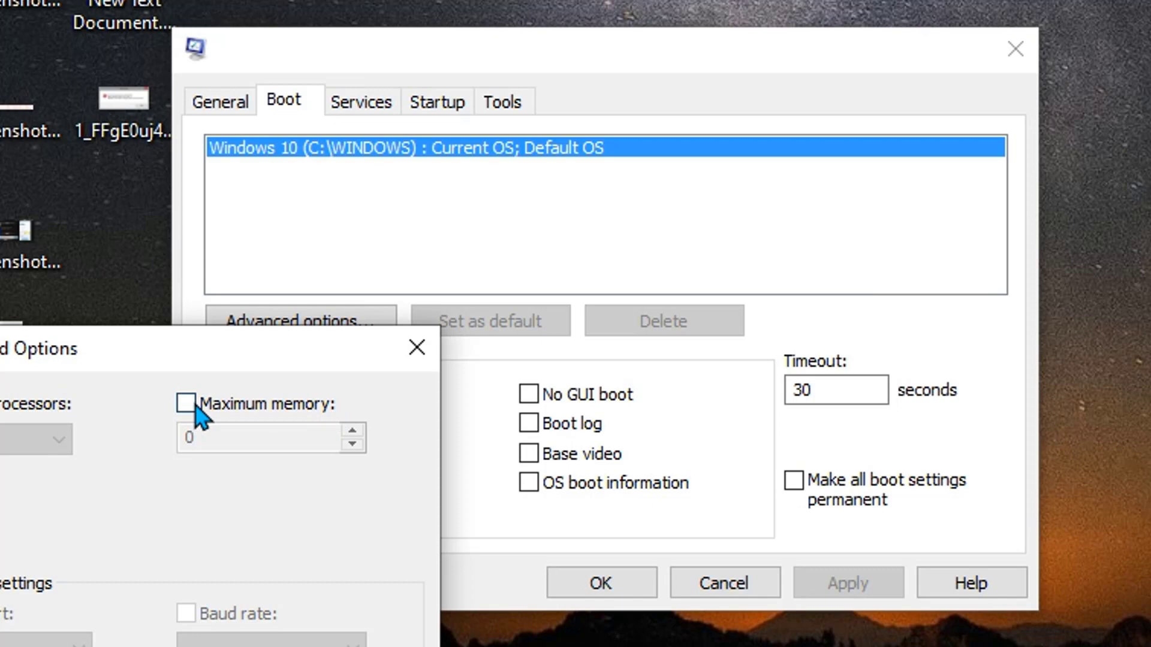
left_click(186, 404)
left_click(187, 405)
left_click(244, 437)
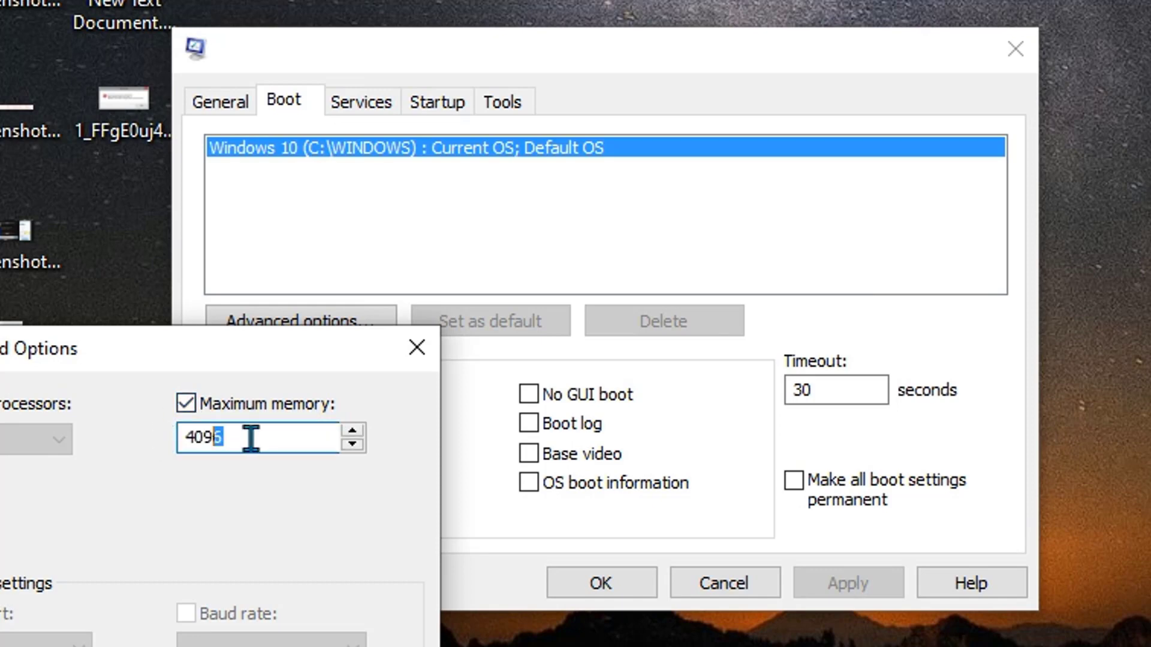
left_click_drag(247, 437, 146, 438)
left_click(243, 440)
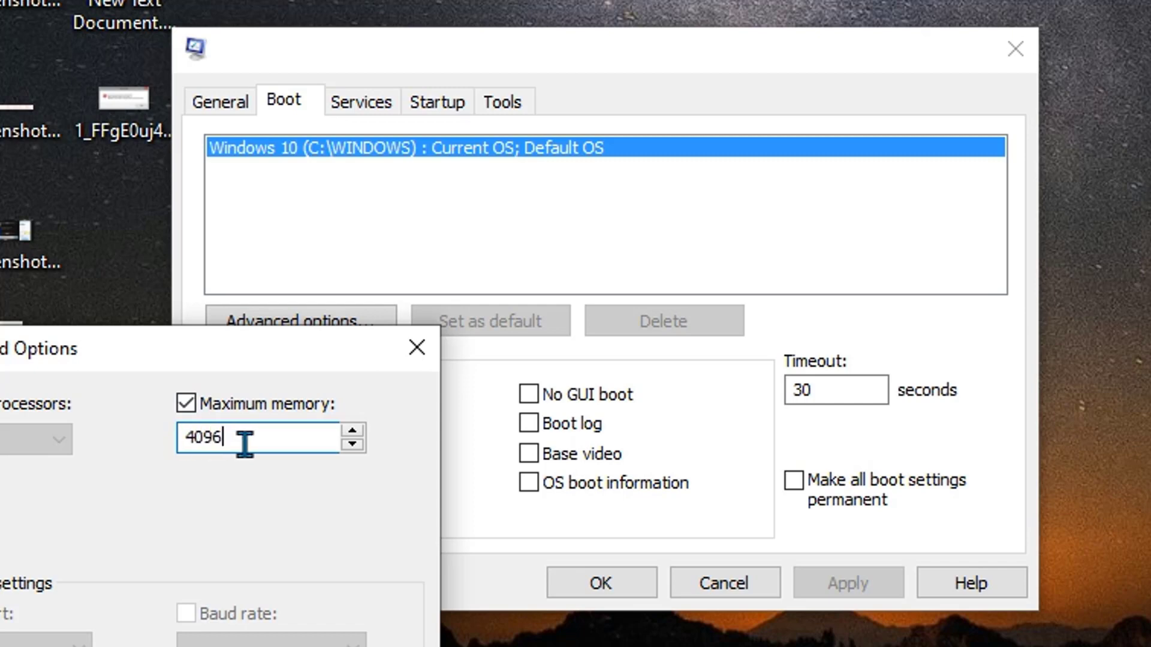
double_click(213, 443)
left_click(255, 440)
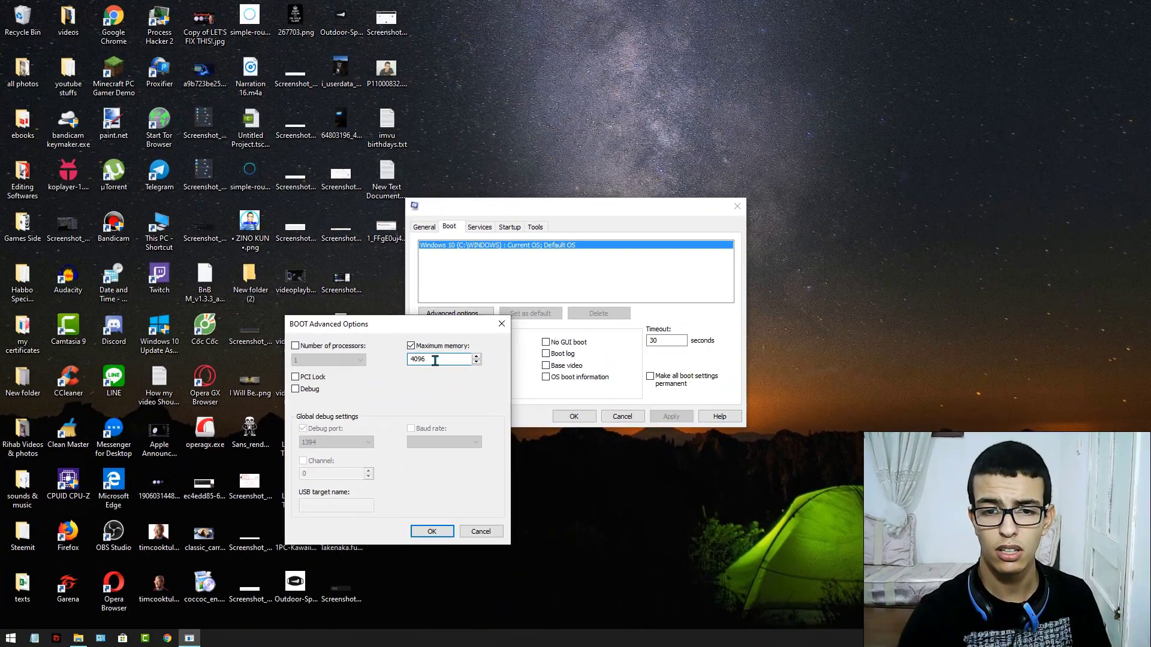
left_click_drag(434, 361, 394, 364)
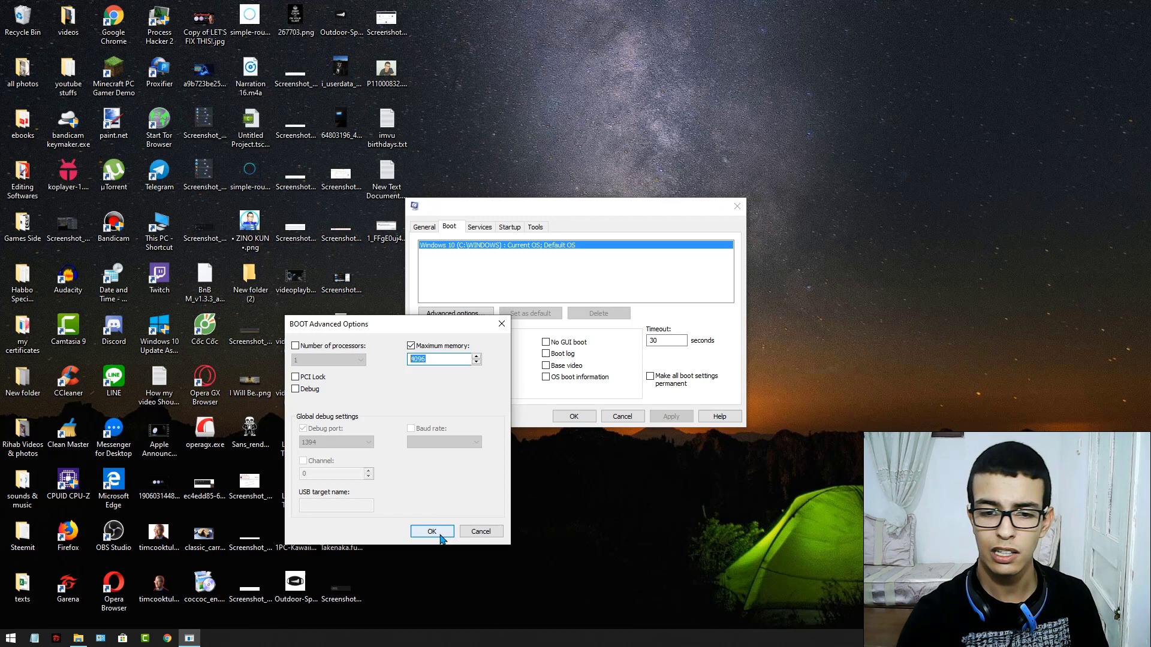
left_click(431, 532)
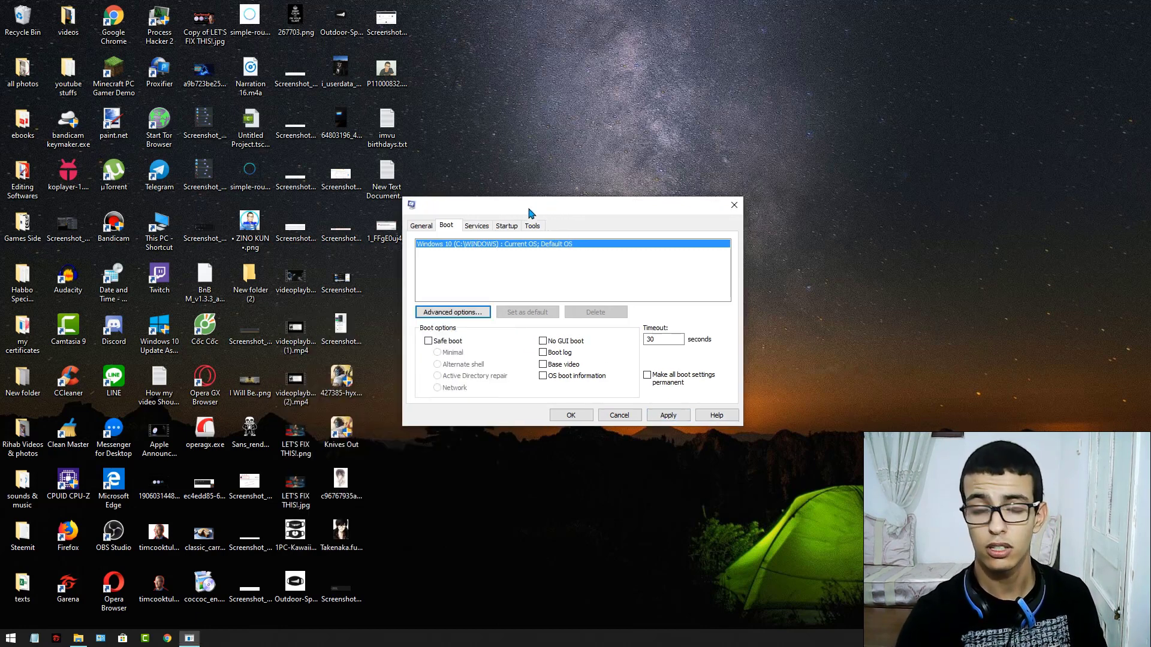
Step: Apply the 4096 MB boot memory limit and close System Configuration, leaving the restart prompt
left_click_drag(508, 211, 495, 196)
left_click(656, 403)
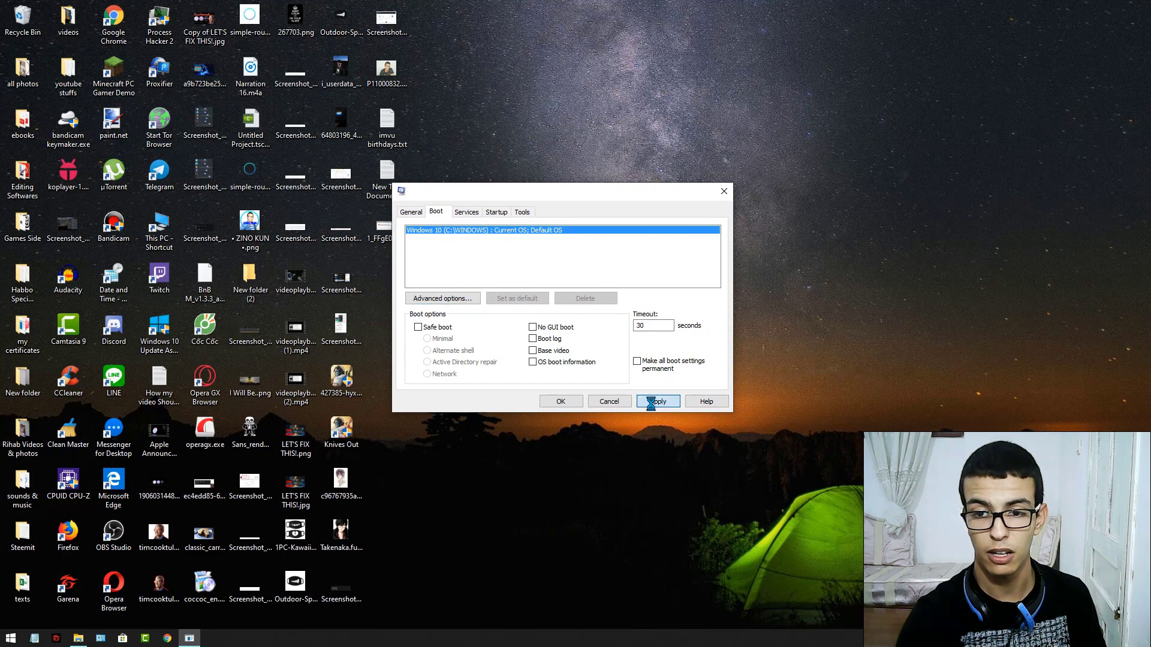
left_click(560, 402)
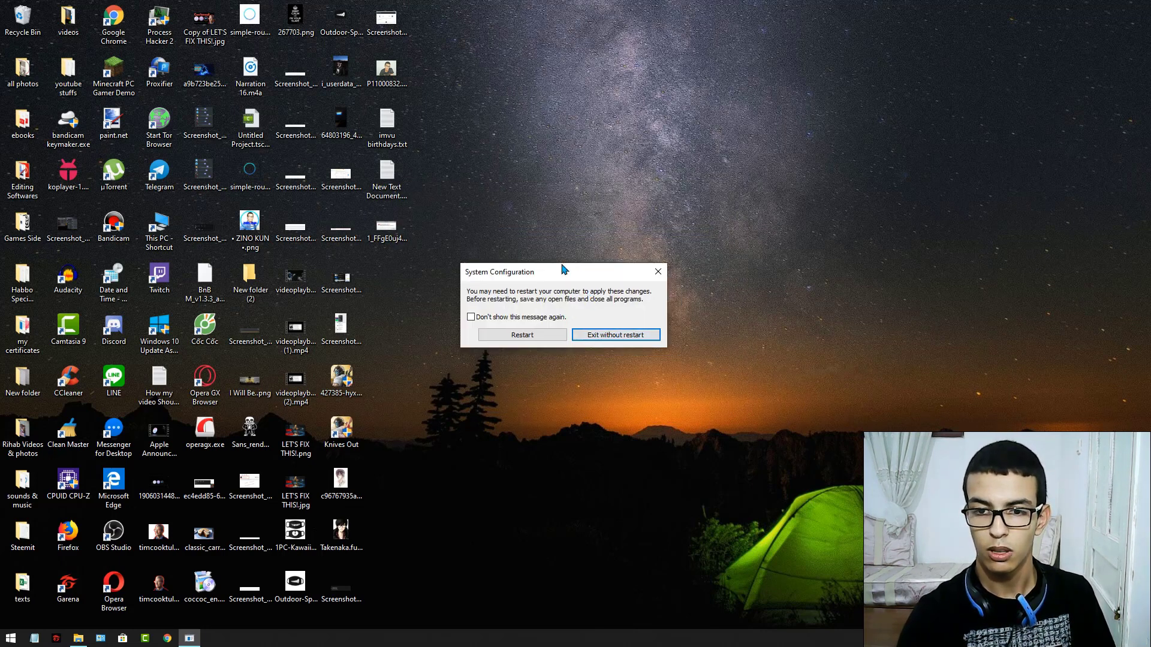
left_click_drag(593, 284, 544, 263)
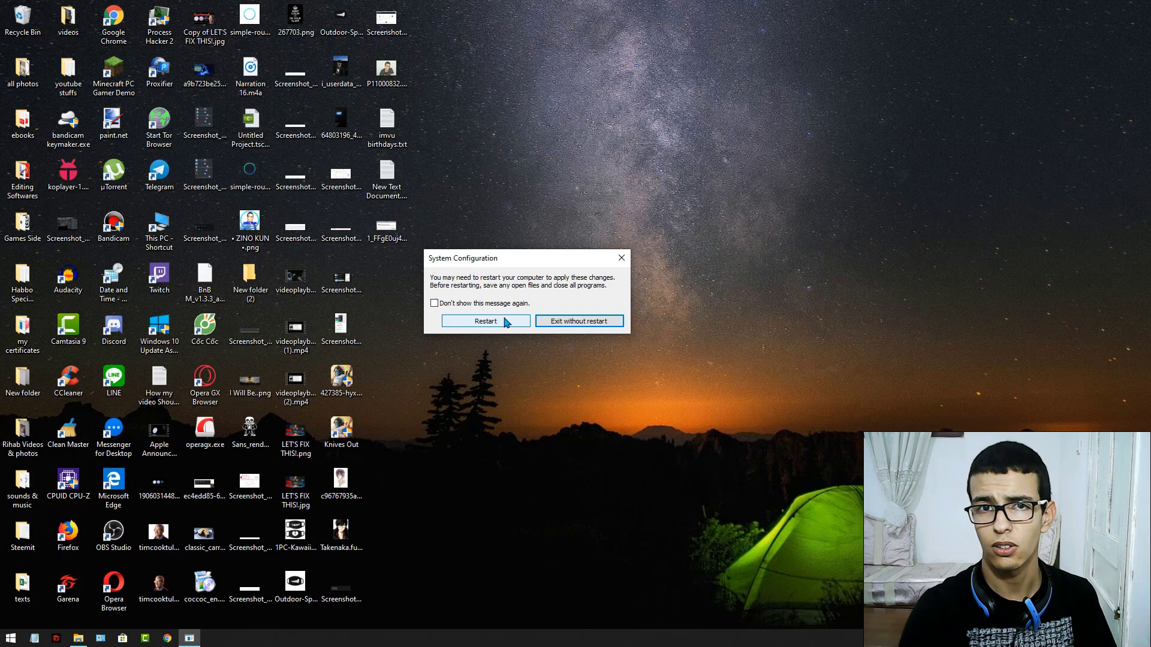
left_click(577, 322)
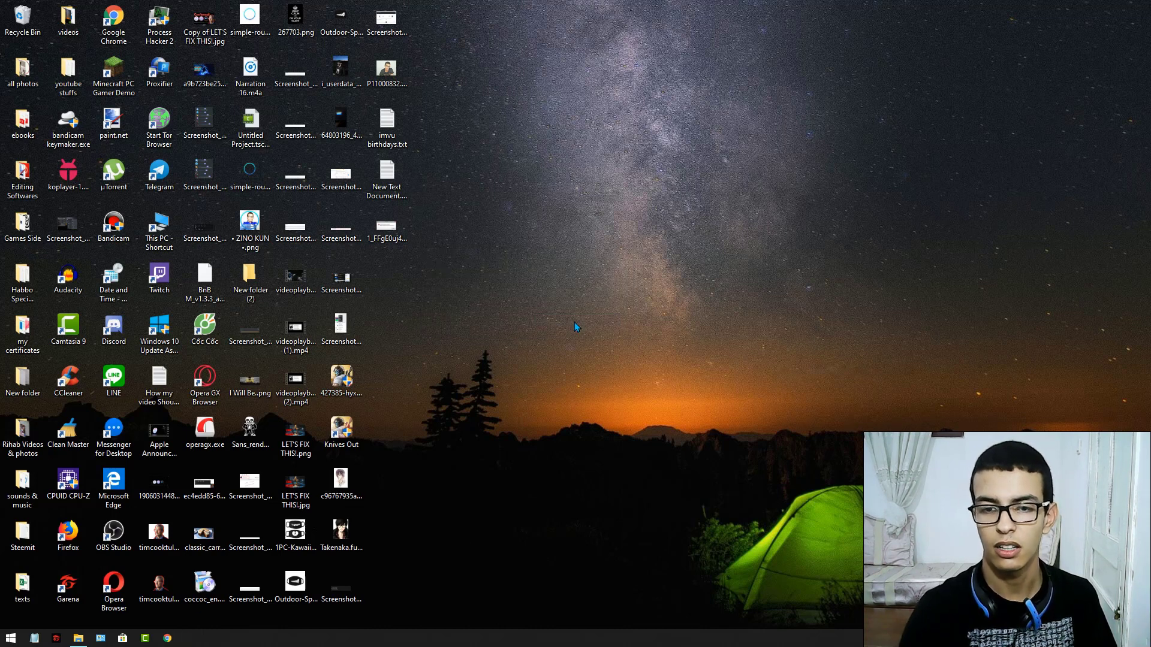